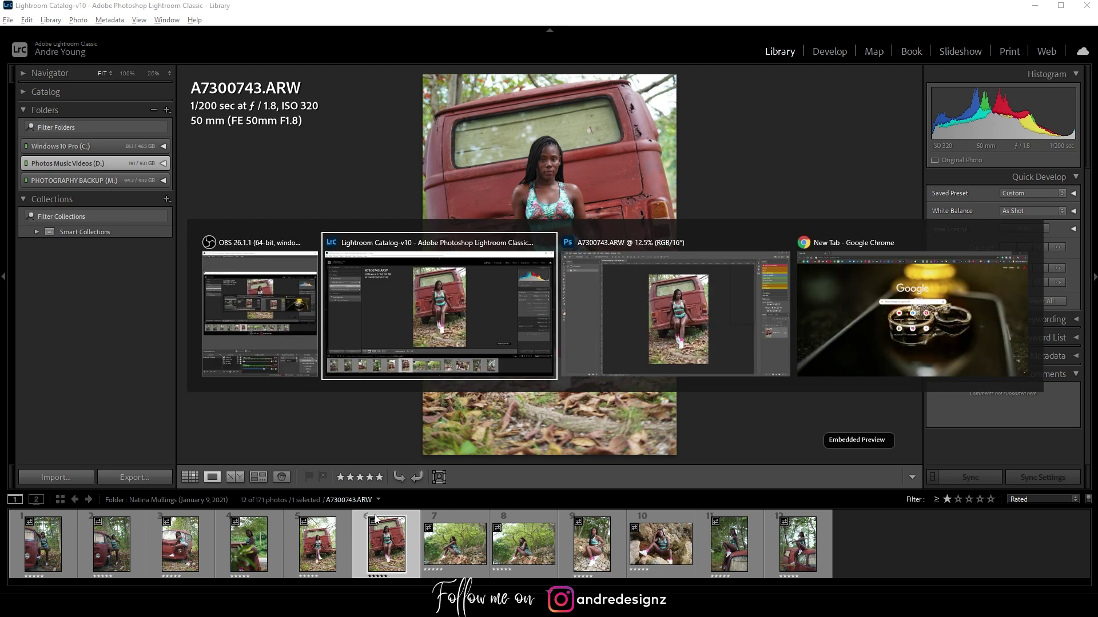
Switch to Photoshop and patch out the small blemish on the woman's cheek with the Patch tool
key("alt+Tab")
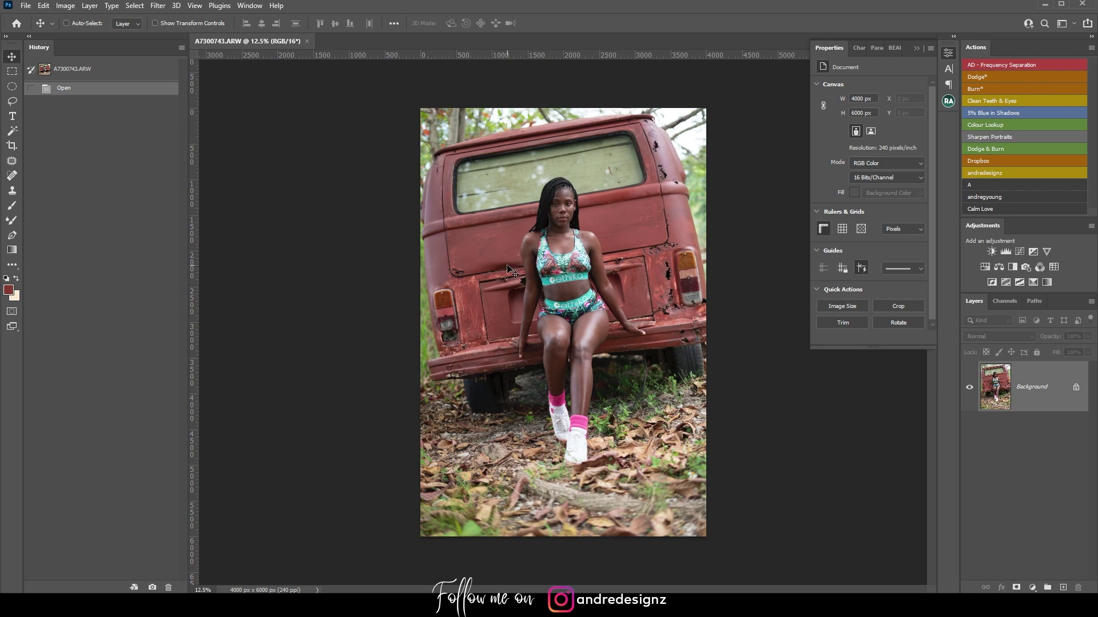
key("ctrl+plus")
key("ctrl+plus")
key("ctrl+plus")
key("ctrl+plus")
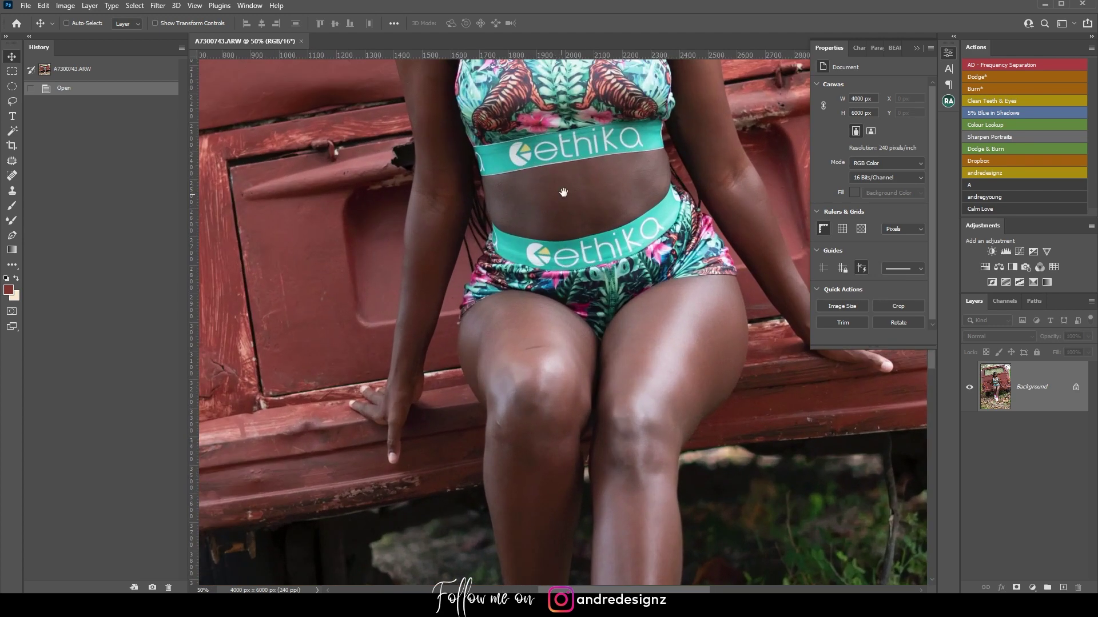
left_click_drag(563, 192, 593, 286)
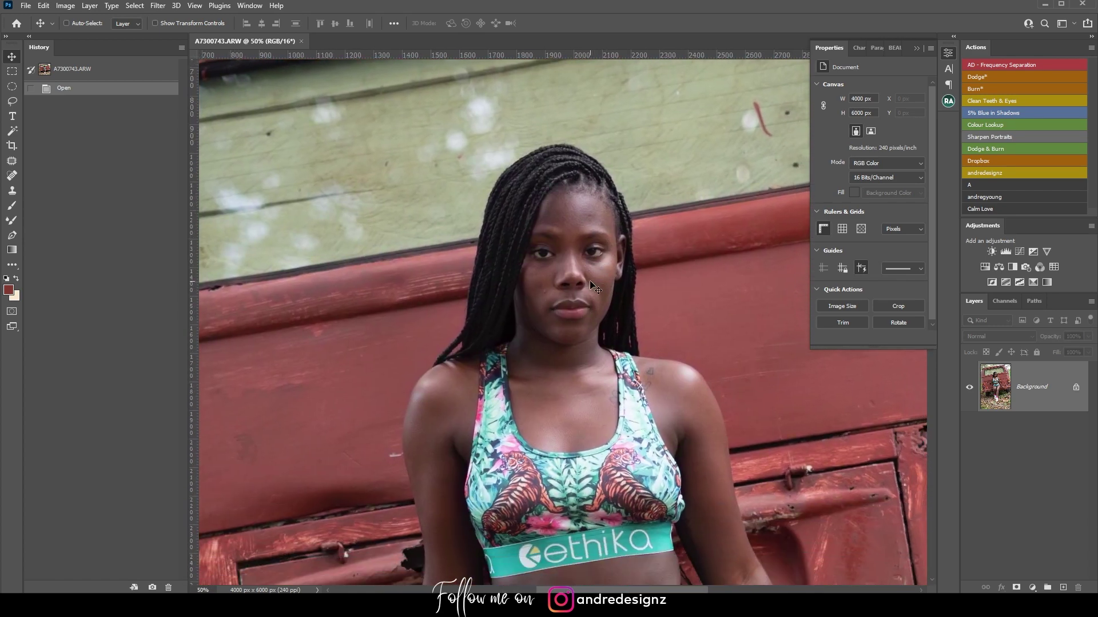
key("ctrl+plus")
key("ctrl+plus")
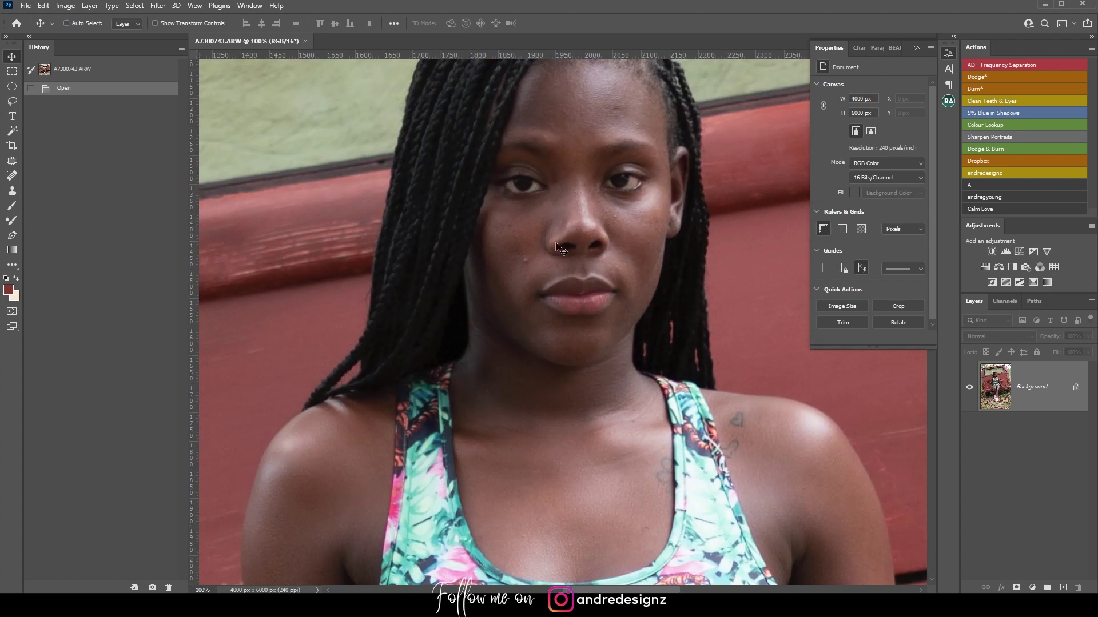
key("j")
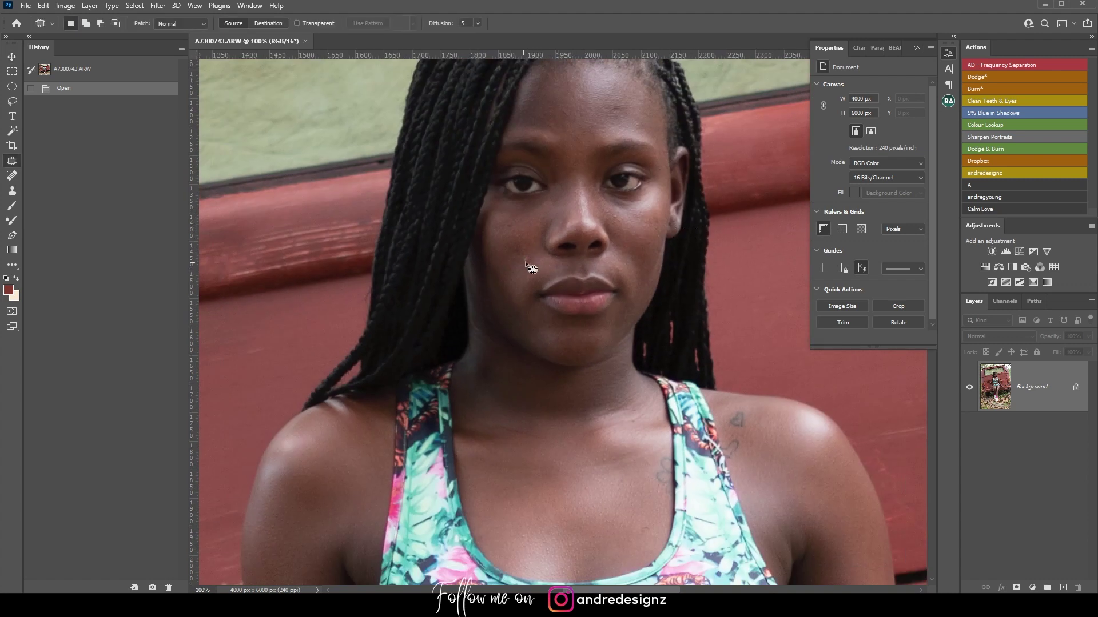
left_click_drag(529, 256, 528, 257)
left_click_drag(526, 260, 526, 273)
key("ctrl+d")
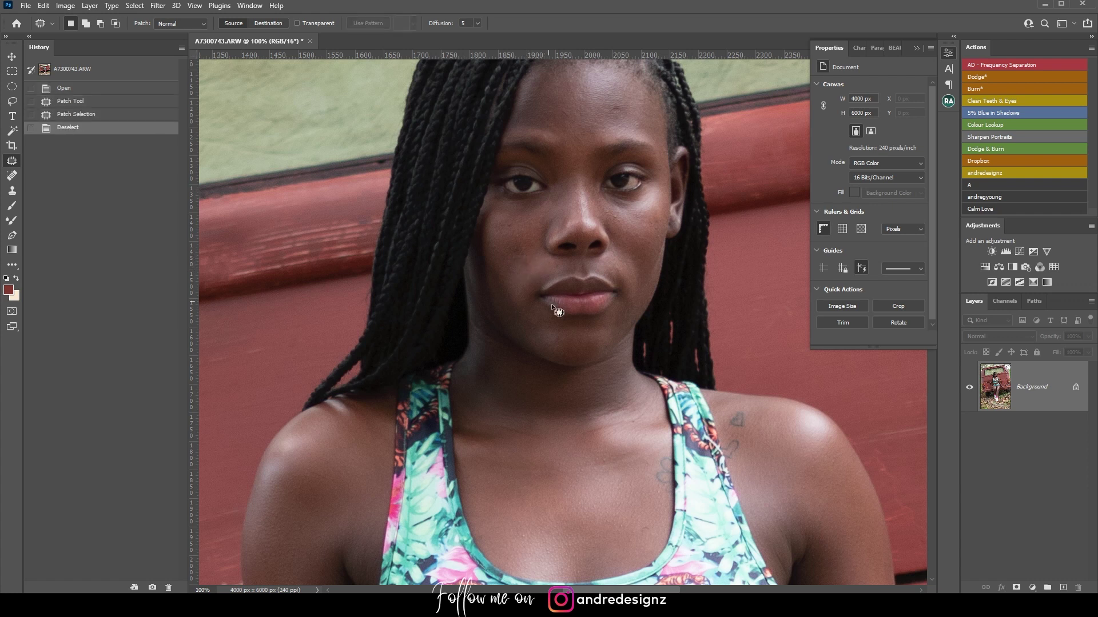
Patch out the small blemishes on the woman's chin and forehead
left_click_drag(563, 336, 569, 348)
left_click_drag(620, 106, 612, 130)
key("ctrl+d")
Patch out the skin marks on the woman's upper leg and around the knee
left_click_drag(485, 382, 556, 177)
left_click_drag(629, 442, 587, 191)
left_click_drag(703, 278, 510, 269)
left_click_drag(457, 429, 553, 229)
mouse_move(475, 220)
left_mouse_down()
mouse_move(497, 230)
mouse_move(486, 203)
left_mouse_up()
key("ctrl+d")
left_click_drag(532, 264, 589, 160)
mouse_move(448, 272)
left_mouse_down()
mouse_move(495, 232)
mouse_move(535, 235)
left_mouse_up()
key("ctrl+d")
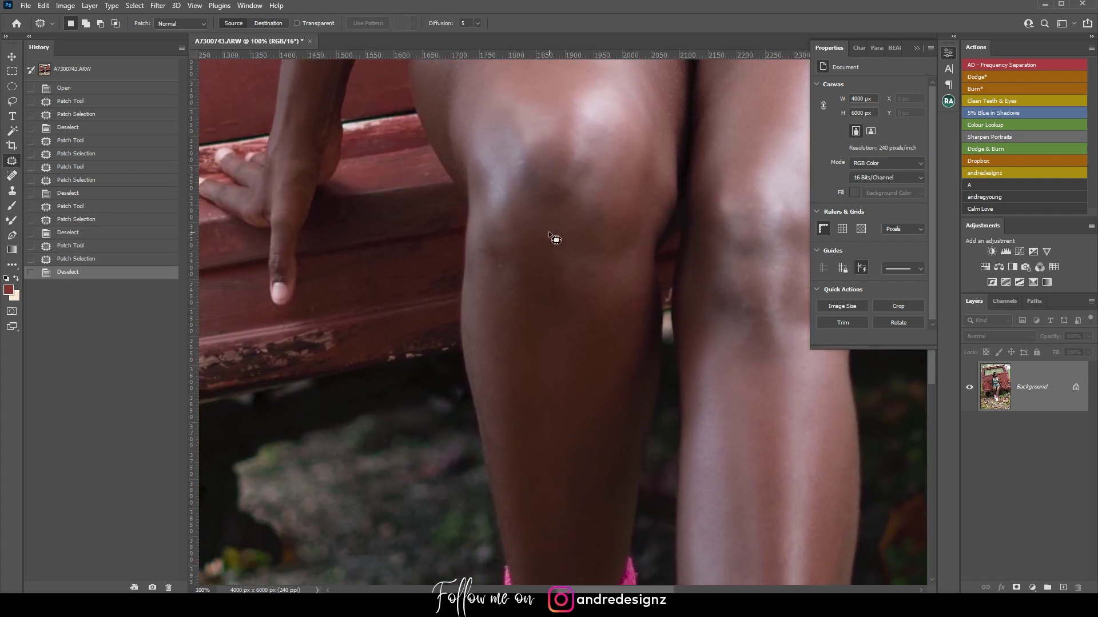
Patch out the blemishes just below the knee and on the lower leg
mouse_move(503, 260)
left_mouse_down()
mouse_move(511, 283)
mouse_move(538, 274)
left_mouse_up()
key("ctrl+d")
left_click_drag(612, 277, 543, 238)
left_click_drag(629, 320, 583, 245)
left_click_drag(606, 343, 608, 210)
mouse_move(612, 345)
left_mouse_down()
mouse_move(612, 358)
mouse_move(595, 349)
left_mouse_up()
key("ctrl+d")
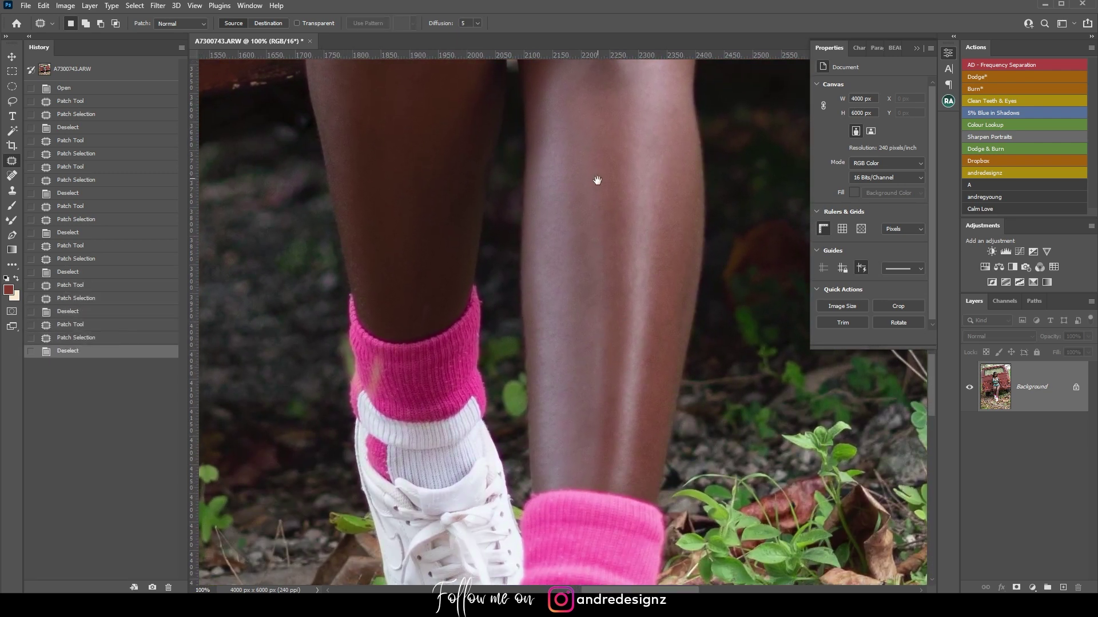
Return to the face and patch out the remaining small skin blemishes there
scroll(620, 309, "up", 15)
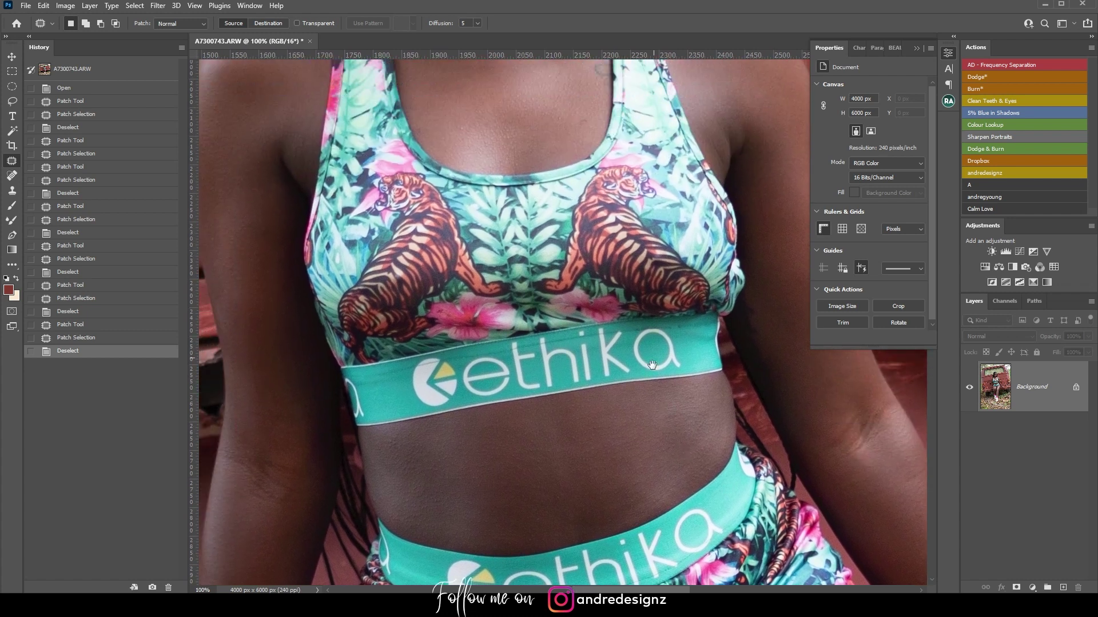
scroll(652, 365, "up", 10)
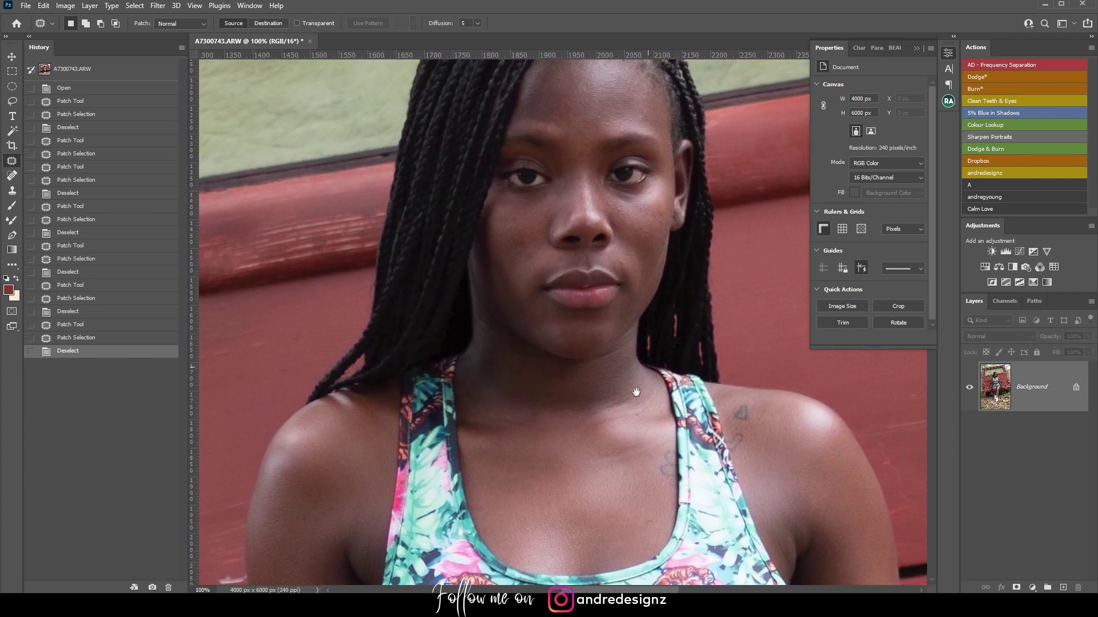
scroll(636, 392, "up", 2)
mouse_move(619, 149)
left_mouse_down()
mouse_move(633, 143)
mouse_move(614, 158)
mouse_move(617, 150)
left_mouse_up()
key("ctrl+d")
key("ctrl+d")
mouse_move(553, 248)
left_mouse_down()
mouse_move(618, 180)
mouse_move(576, 184)
left_mouse_up()
mouse_move(571, 182)
left_mouse_down()
mouse_move(595, 167)
mouse_move(576, 212)
mouse_move(597, 199)
left_mouse_up()
key("ctrl+d")
key("ctrl+d")
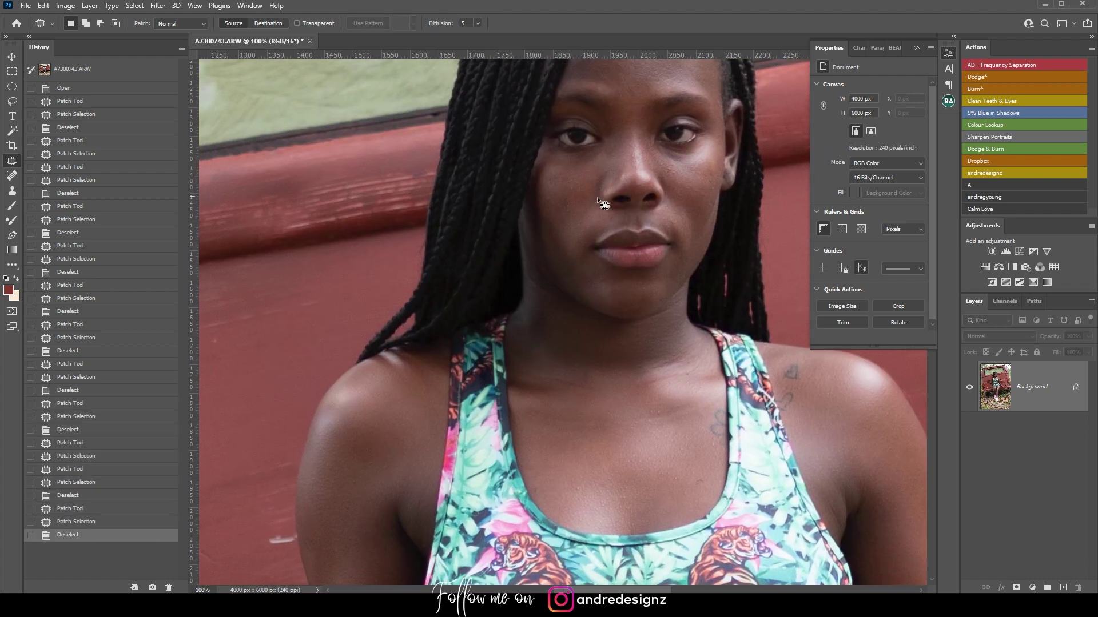
Duplicate the Background layer of the cleaned-up photo
scroll(600, 235, "down", 5)
scroll(588, 237, "up", 1)
scroll(588, 242, "down", 1)
scroll(586, 243, "down", 1)
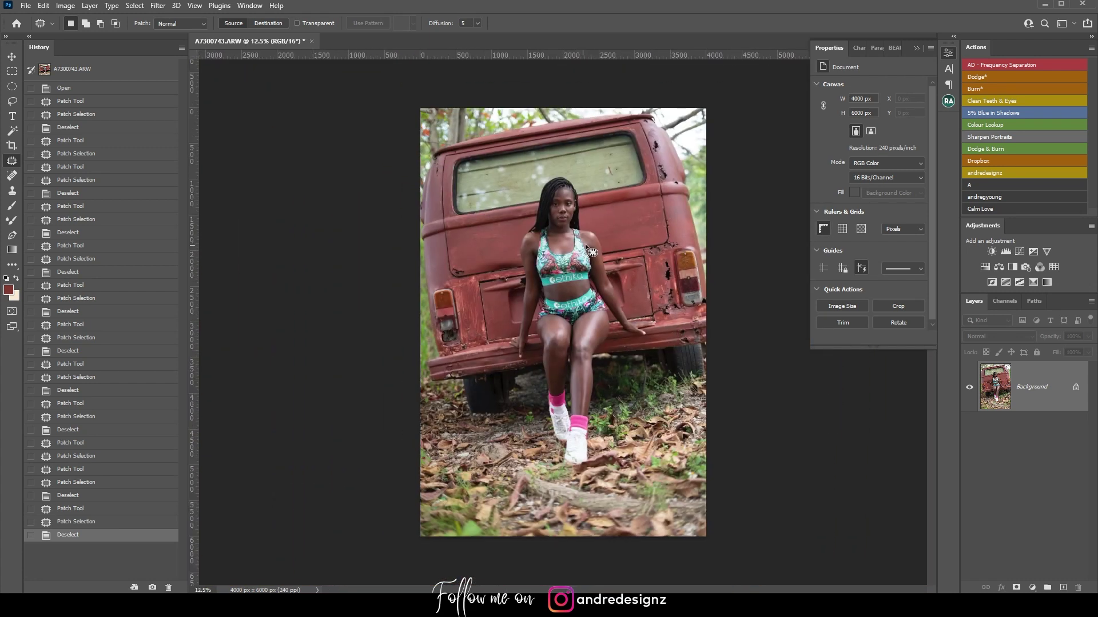
left_click_drag(1051, 393, 1062, 587)
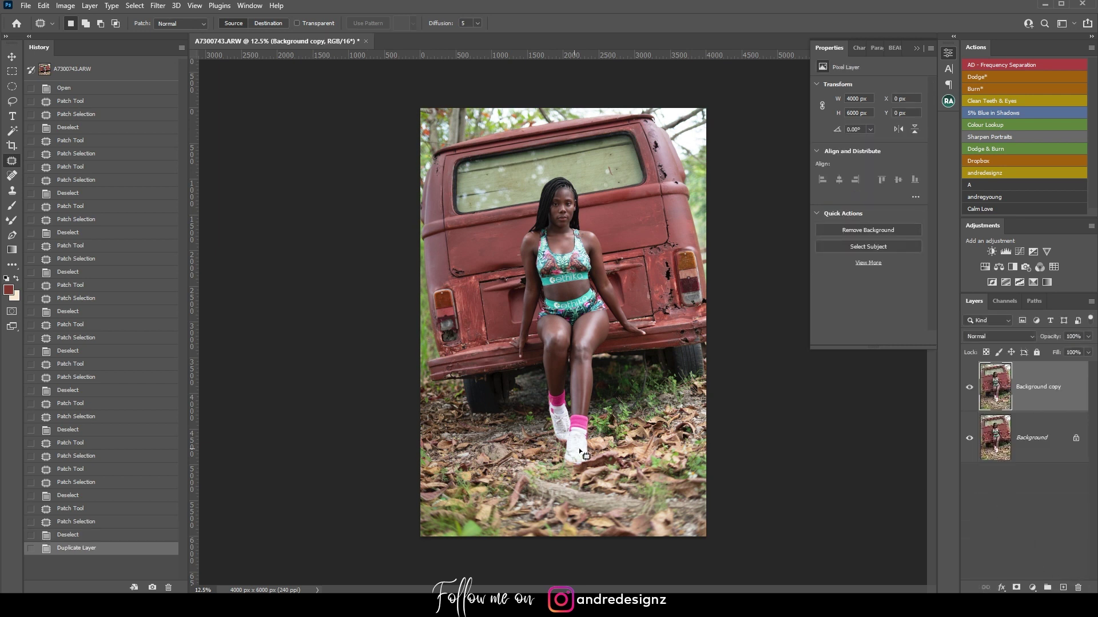
Compare the 1:1 (Square) and 4:5 (8:10) crop ratios on the photo
key("c")
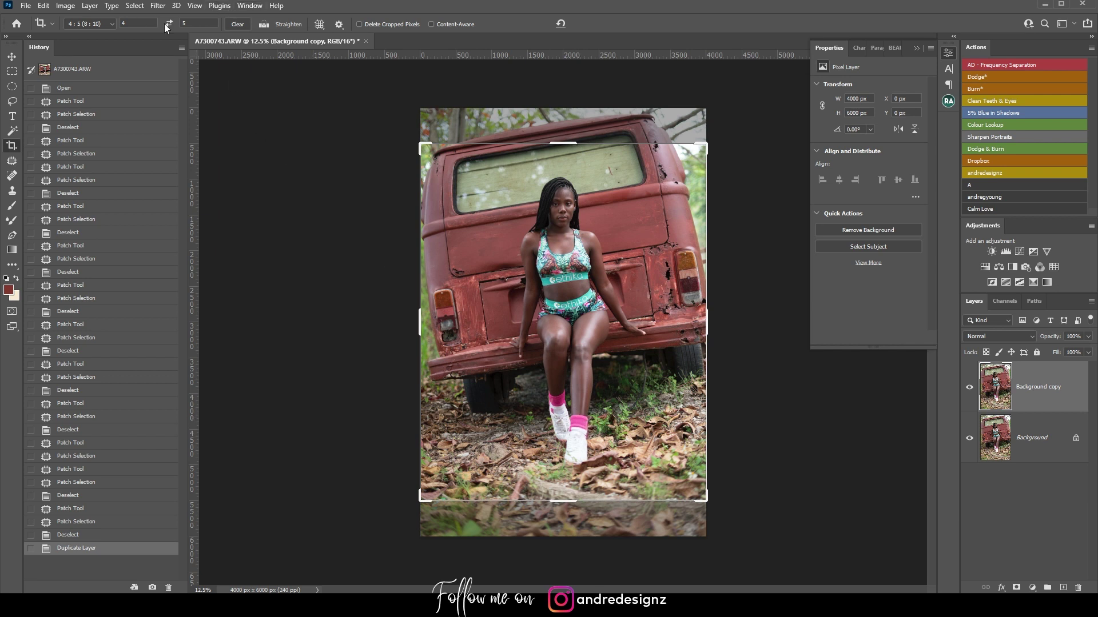
left_click(112, 23)
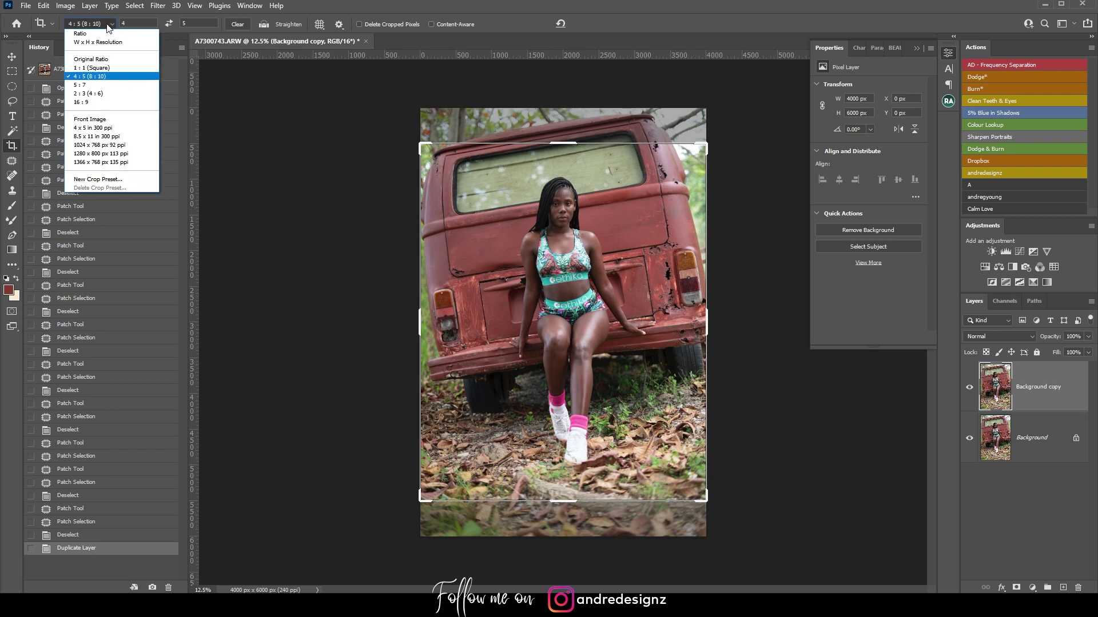
left_click(117, 67)
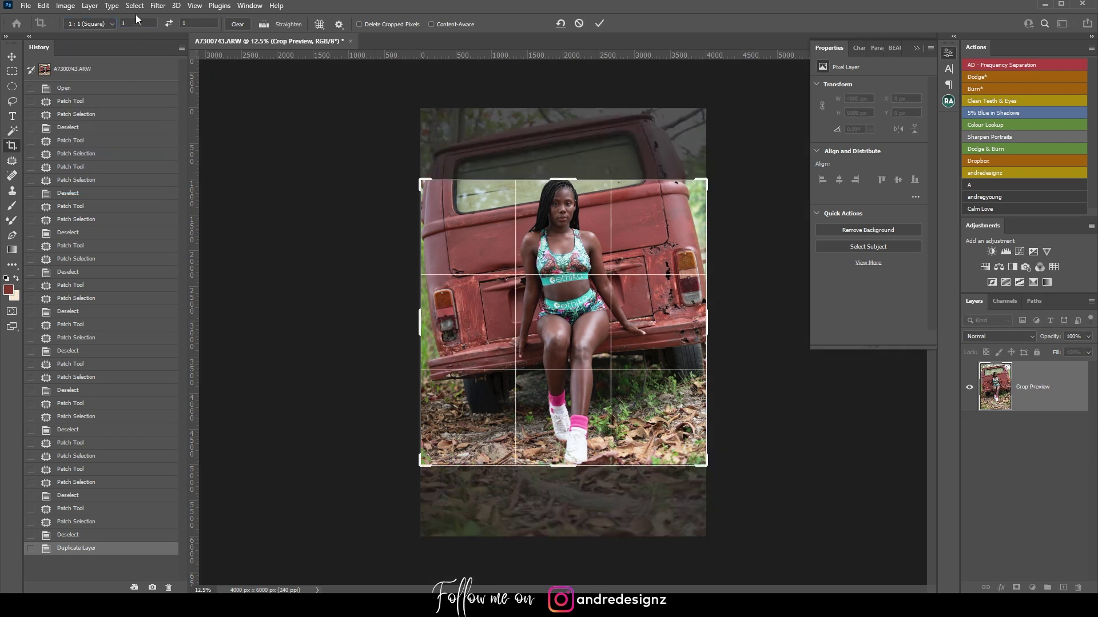
left_click(112, 23)
left_click(116, 80)
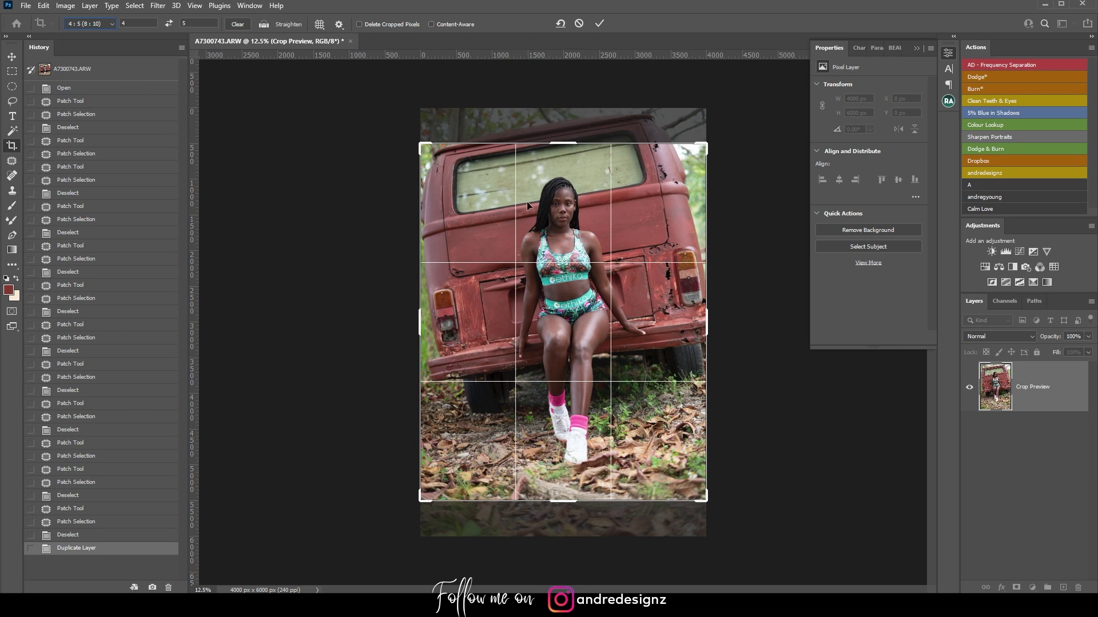
key("Up")
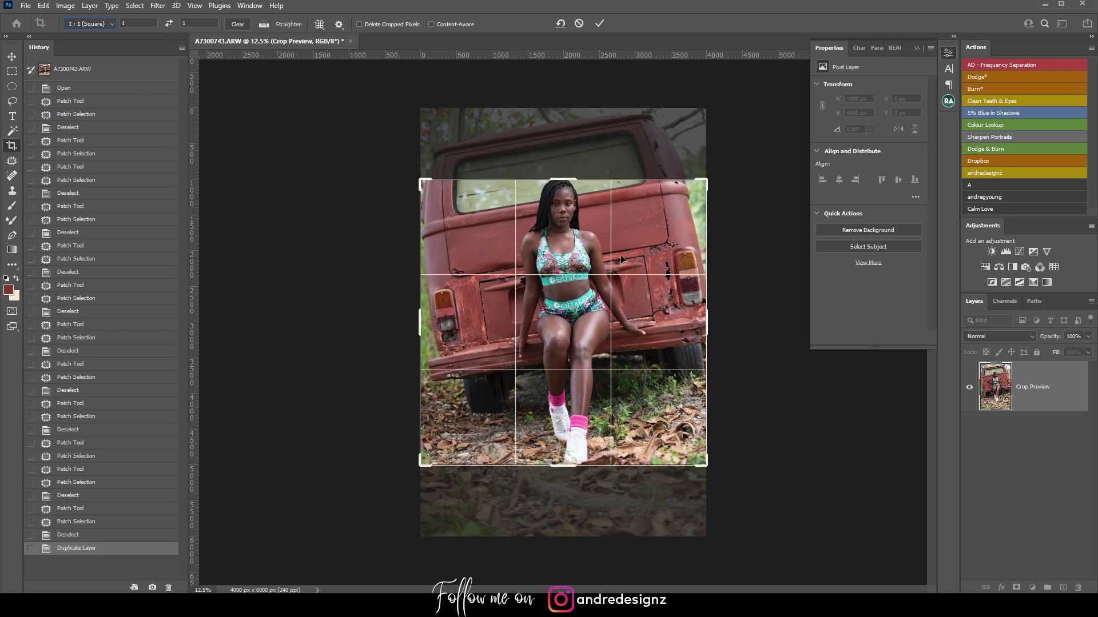
key("Down")
key("Up")
Crop the photo to 4:5 (8:10) with the frame shifted up to include the van's roof, and convert Layer 0 to a background
left_click(112, 21)
left_click(117, 77)
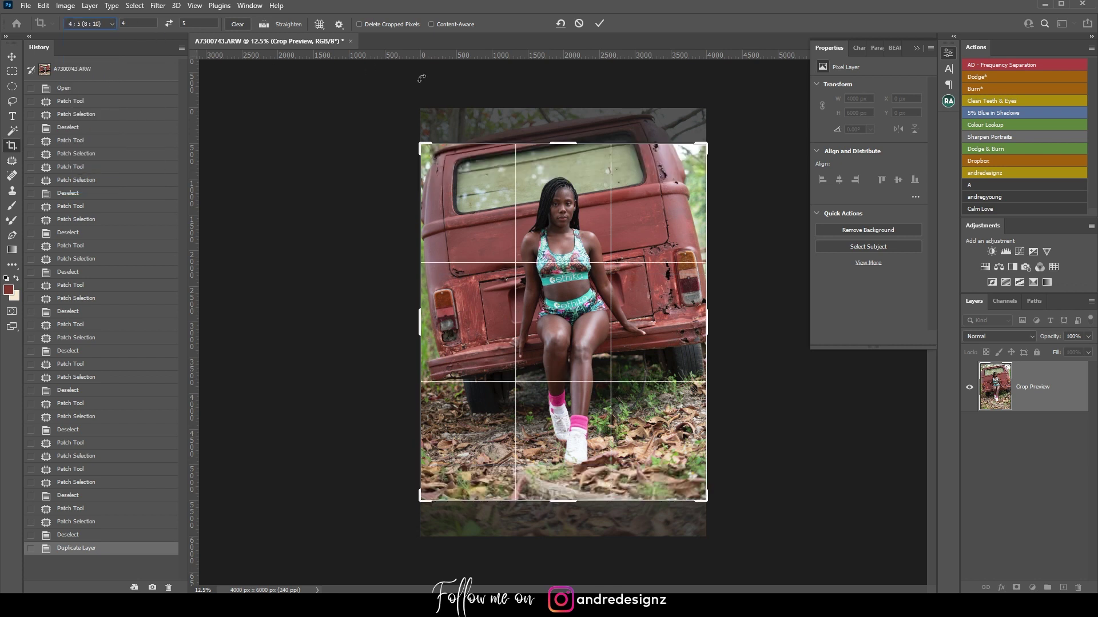
left_click_drag(656, 208, 654, 238)
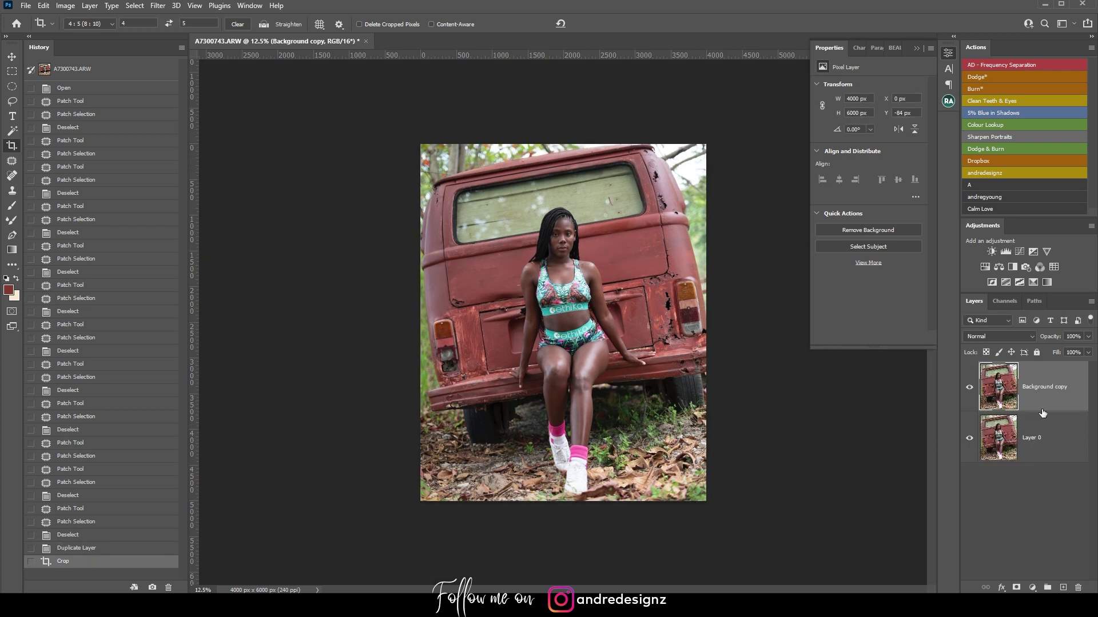
left_click(1041, 443)
key("ctrl+shift+b")
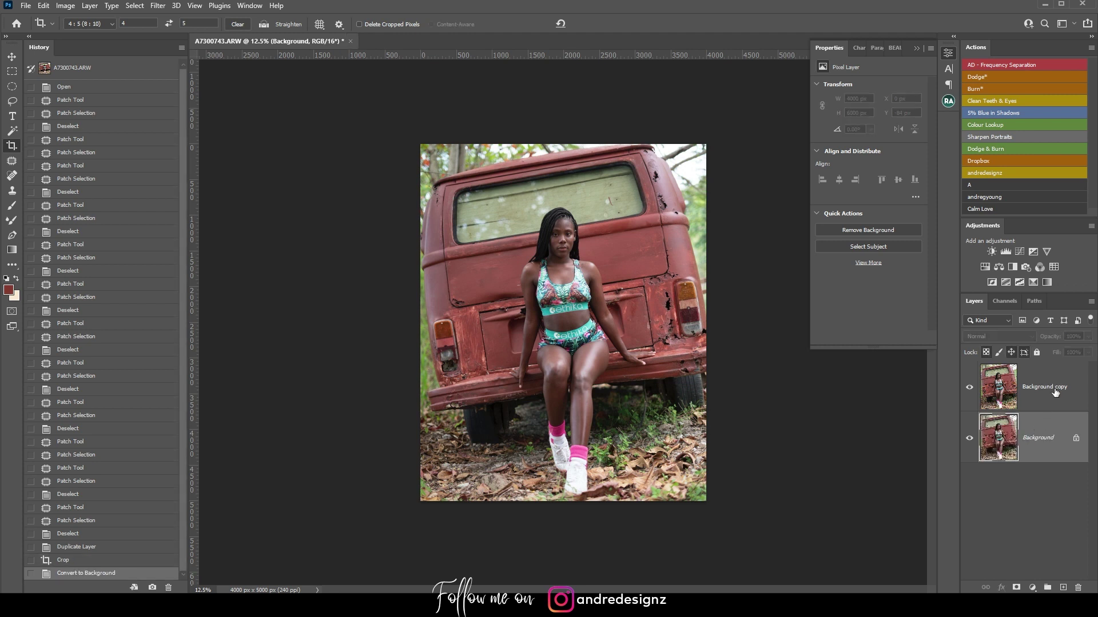
Run the AD - Frequency Separation action on the Background copy layer, accepting a Gaussian Blur radius of 6.4 pixels
left_click(1053, 393)
key("ctrl+plus")
key("ctrl+plus")
key("ctrl+plus")
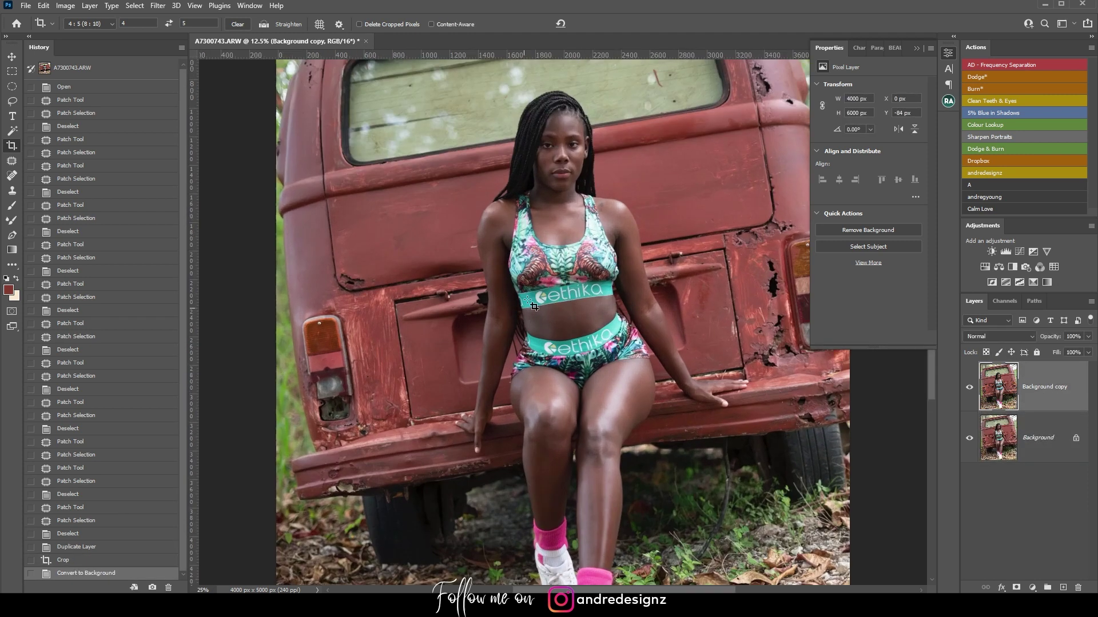
key("ctrl+minus")
scroll(566, 118, "up", 3)
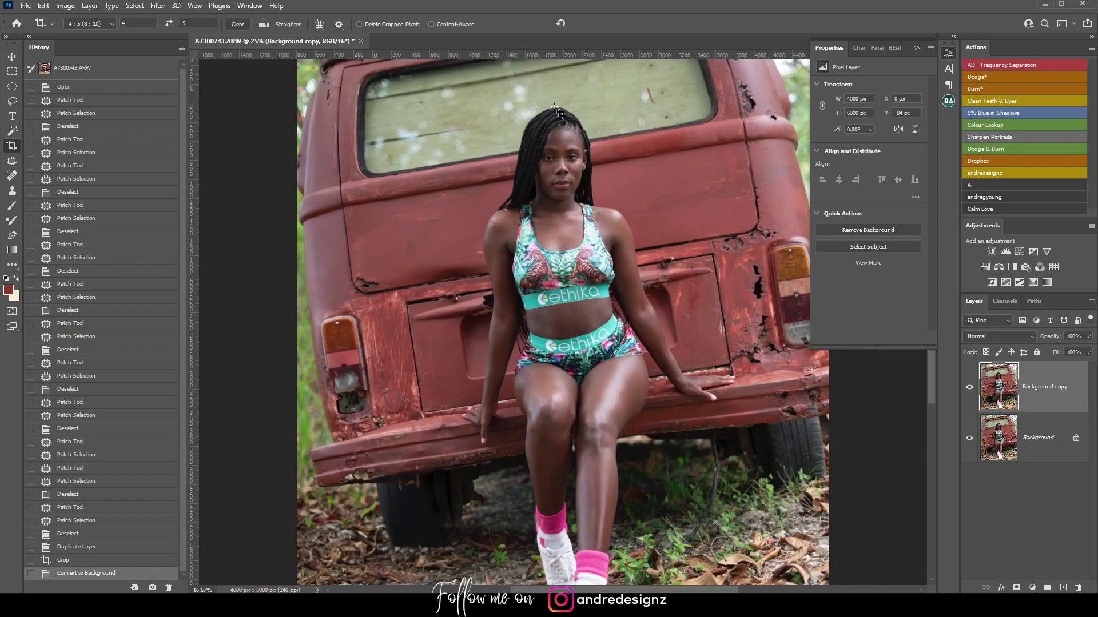
scroll(538, 104, "down", 3)
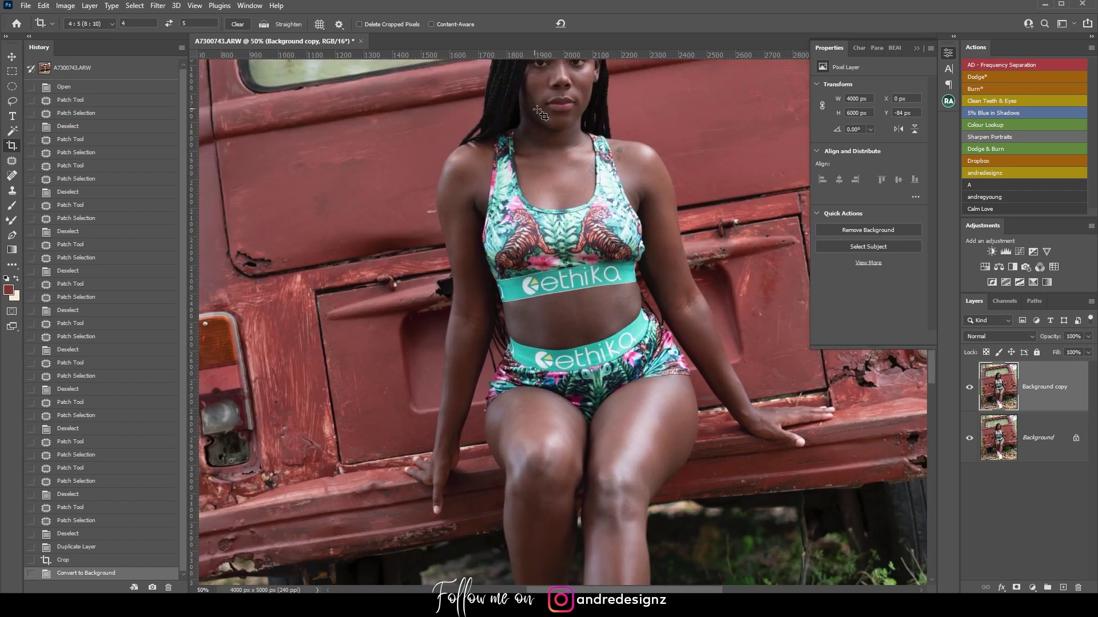
scroll(542, 176, "down", 1)
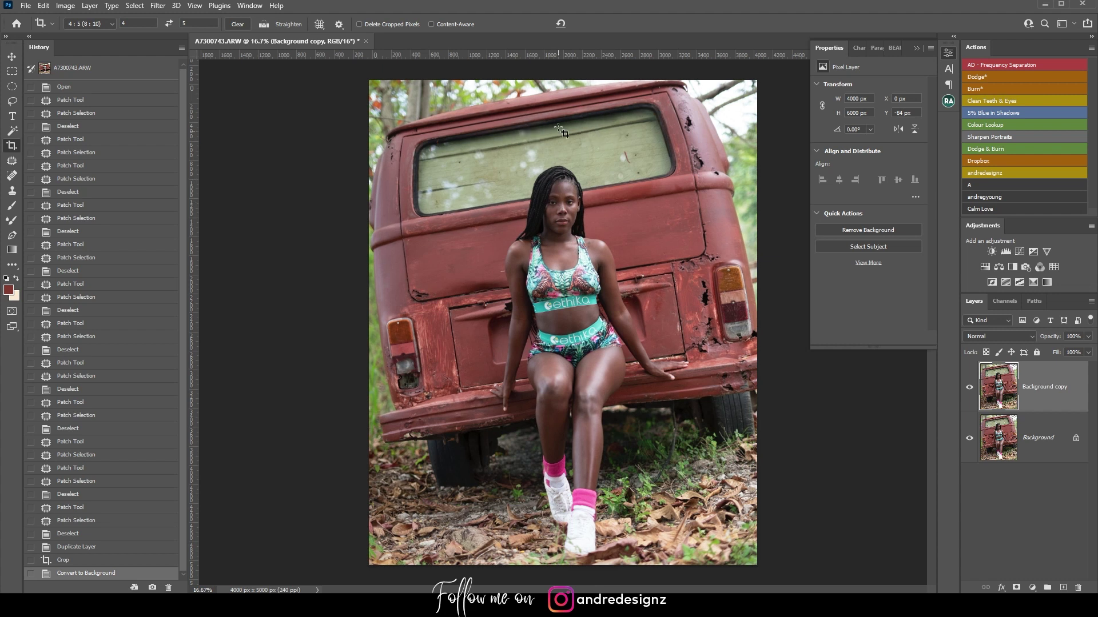
scroll(555, 206, "up", 2)
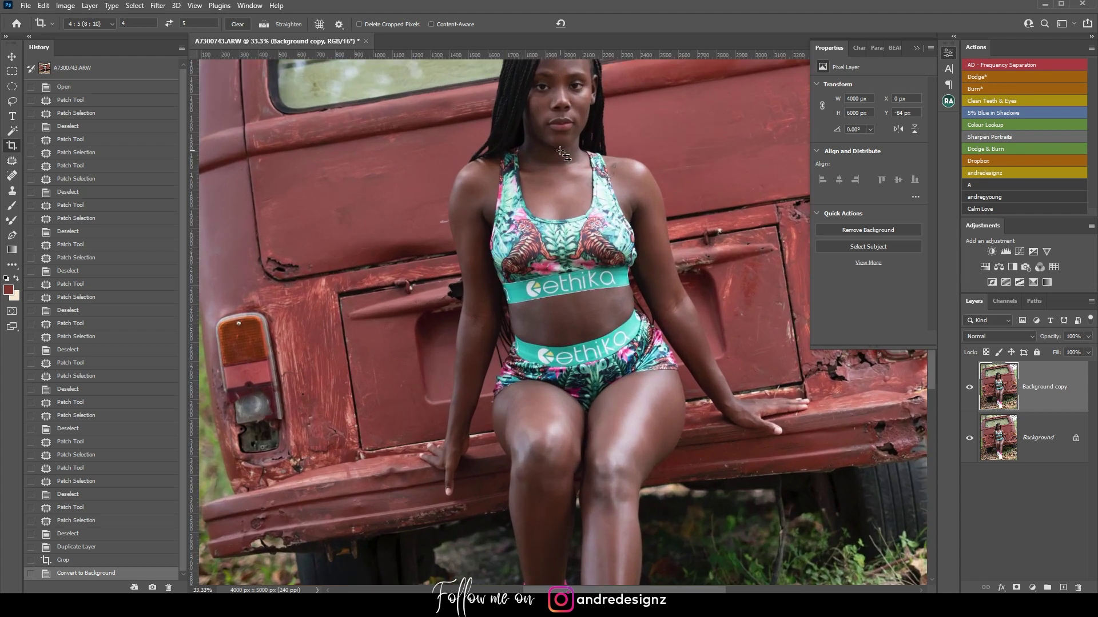
left_click_drag(631, 202, 651, 236)
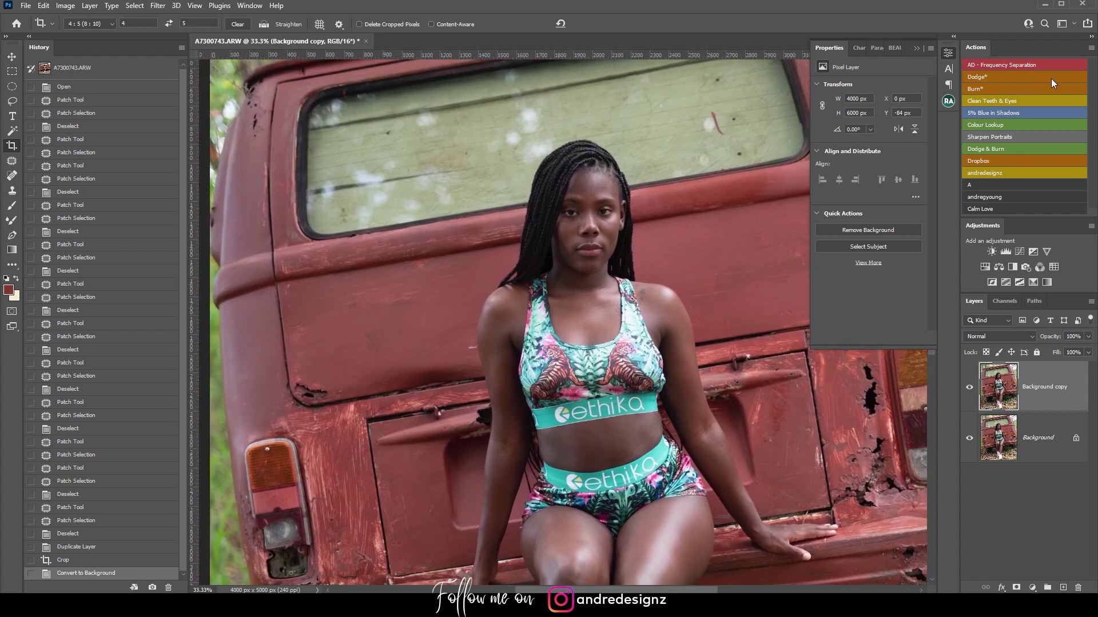
left_click(1012, 65)
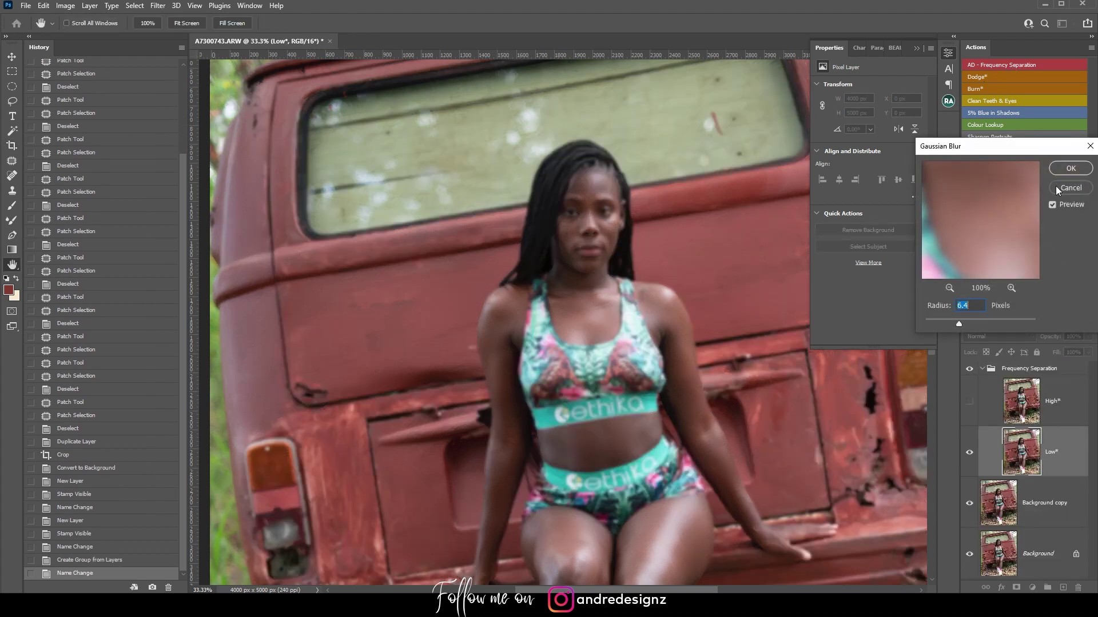
left_click(1072, 168)
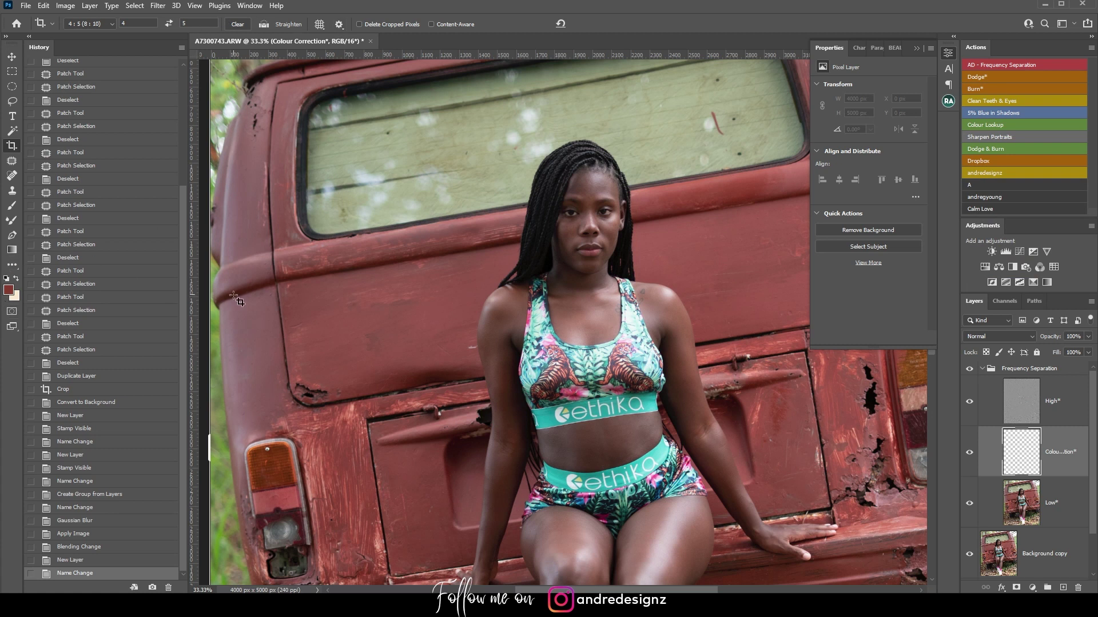
Smooth the facial skin tones on the Low* layer with the Mixer Brush, reducing the brush to 50 px for the finer areas
key("b")
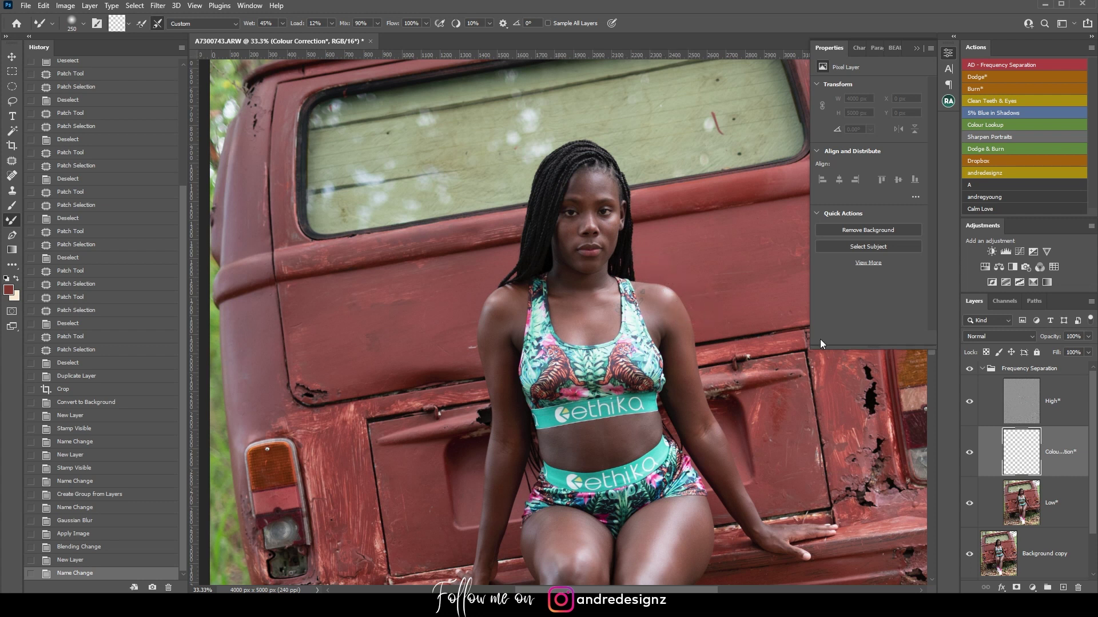
left_click(1051, 511)
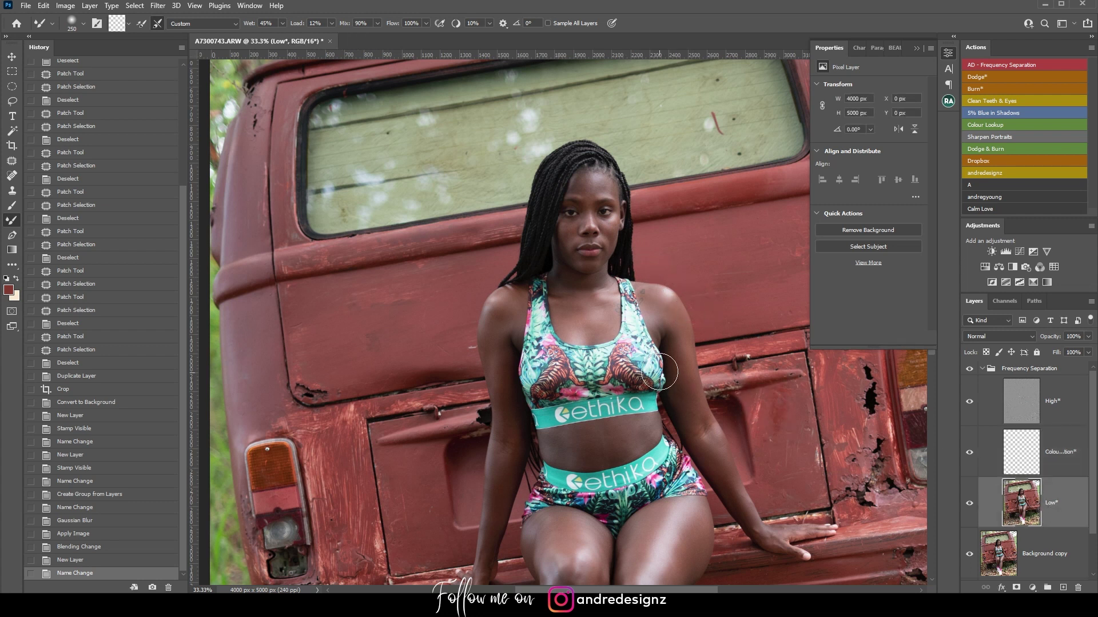
key("bracketleft")
key("bracketleft")
key("bracketleft")
key("ctrl+plus")
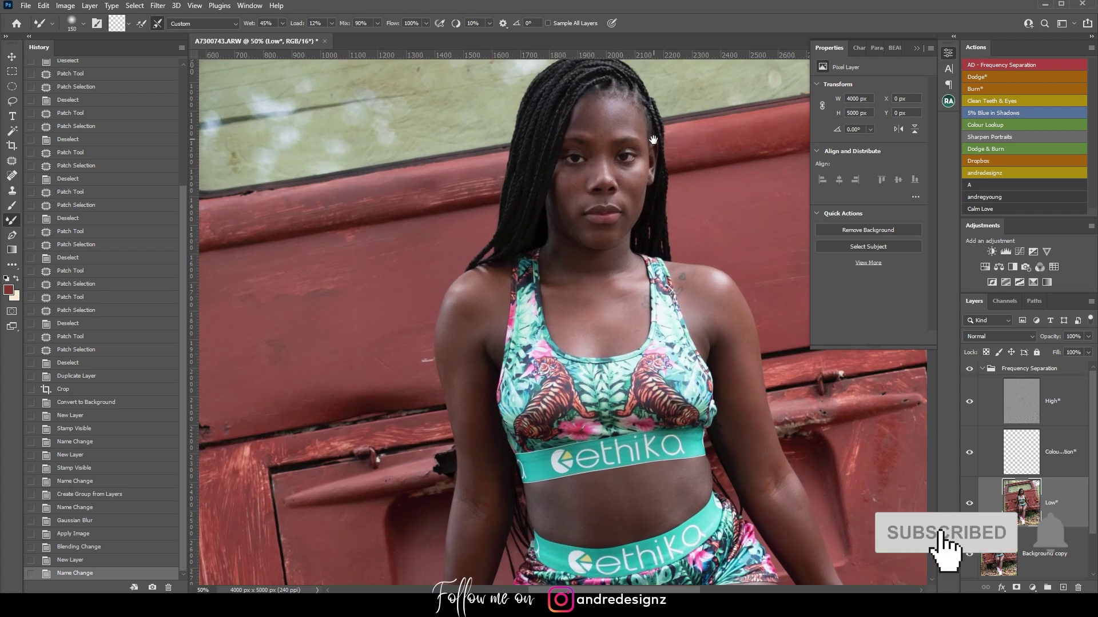
left_click_drag(646, 140, 654, 260)
key("bracketleft")
key("bracketleft")
key("bracketleft")
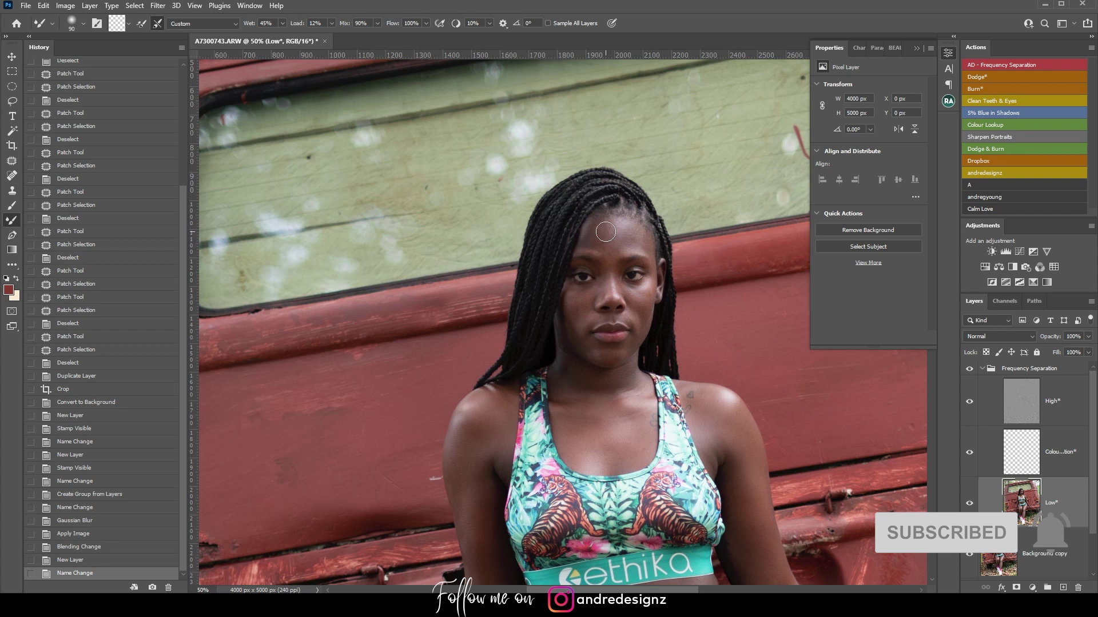
mouse_move(585, 241)
left_mouse_down()
mouse_move(584, 243)
mouse_move(606, 224)
mouse_move(584, 232)
mouse_move(602, 233)
mouse_move(596, 225)
mouse_move(599, 245)
mouse_move(605, 224)
mouse_move(584, 254)
mouse_move(613, 227)
mouse_move(589, 255)
mouse_move(618, 238)
mouse_move(589, 261)
mouse_move(614, 242)
mouse_move(584, 257)
mouse_move(607, 228)
mouse_move(581, 238)
mouse_move(658, 251)
mouse_move(621, 229)
mouse_move(662, 257)
mouse_move(630, 234)
mouse_move(656, 267)
mouse_move(611, 245)
mouse_move(606, 220)
mouse_move(589, 259)
mouse_move(607, 225)
mouse_move(578, 242)
mouse_move(607, 246)
mouse_move(589, 266)
mouse_move(621, 277)
mouse_move(588, 235)
left_mouse_up()
key("[")
key("ctrl+z")
key("ctrl+z")
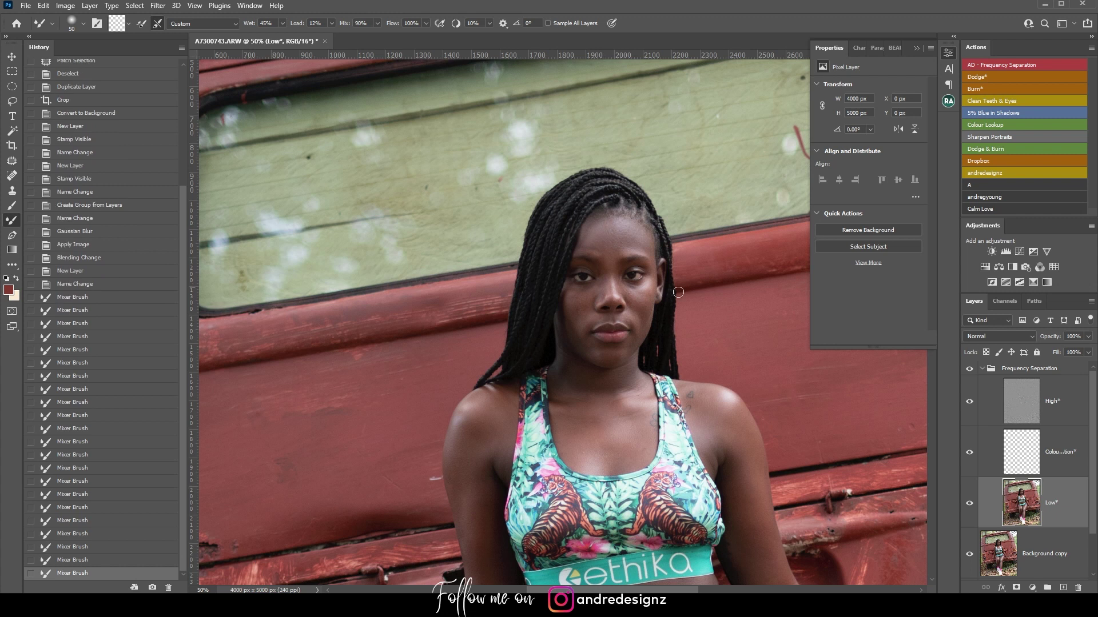
Patch the small forehead blemishes on the High* texture layer with the Patch tool, clearing each selection
left_click(1027, 395)
key("j")
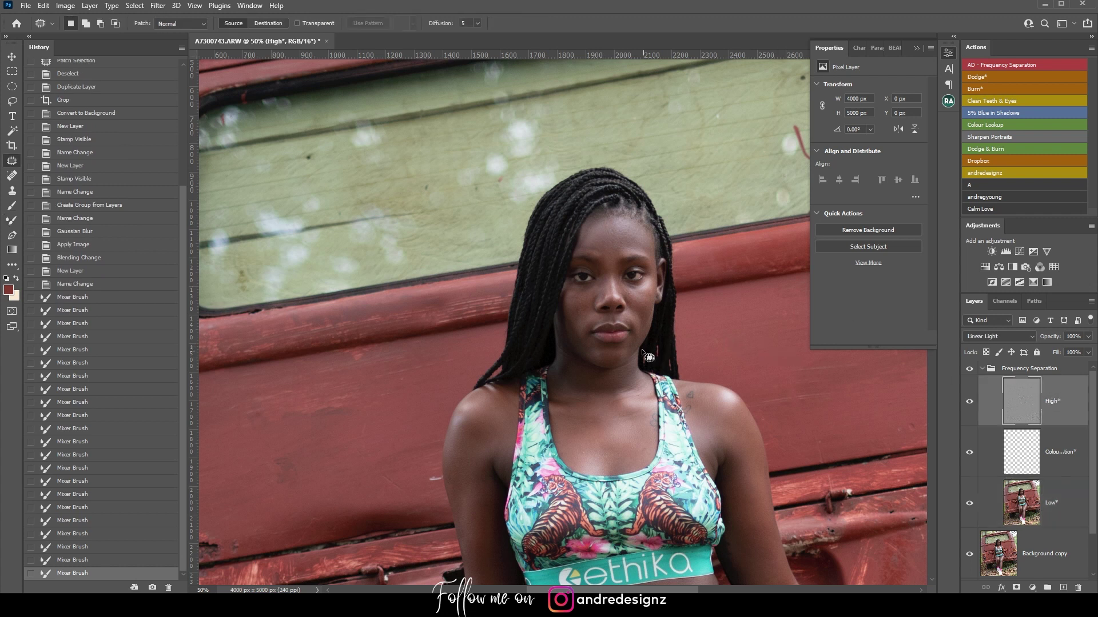
left_click_drag(602, 250, 601, 248)
mouse_move(594, 250)
left_mouse_down()
mouse_move(606, 239)
mouse_move(584, 254)
mouse_move(602, 247)
left_mouse_up()
key("ctrl+d")
left_click_drag(593, 248, 600, 229)
key("ctrl+d")
mouse_move(597, 237)
left_mouse_down()
mouse_move(608, 246)
mouse_move(590, 245)
mouse_move(606, 253)
mouse_move(579, 232)
mouse_move(592, 257)
mouse_move(637, 246)
left_mouse_up()
key("ctrl+d")
key("ctrl+d")
key("ctrl+d")
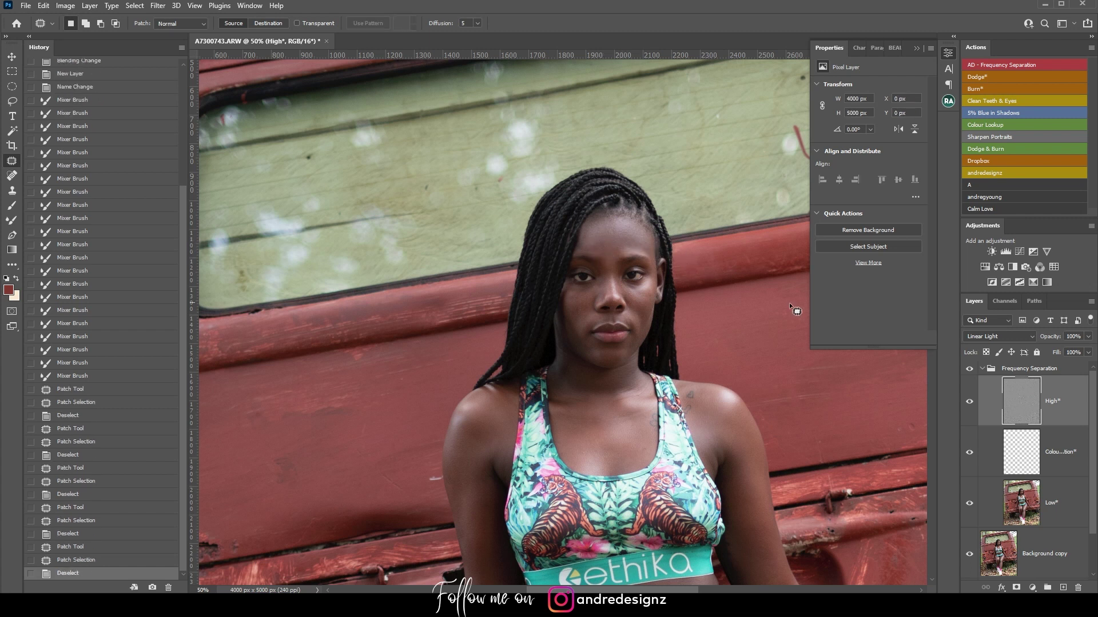
Smooth the cheeks, nose and chin on the Low* layer with the Mixer Brush and compare with the Frequency Separation group hidden
left_click(1044, 516)
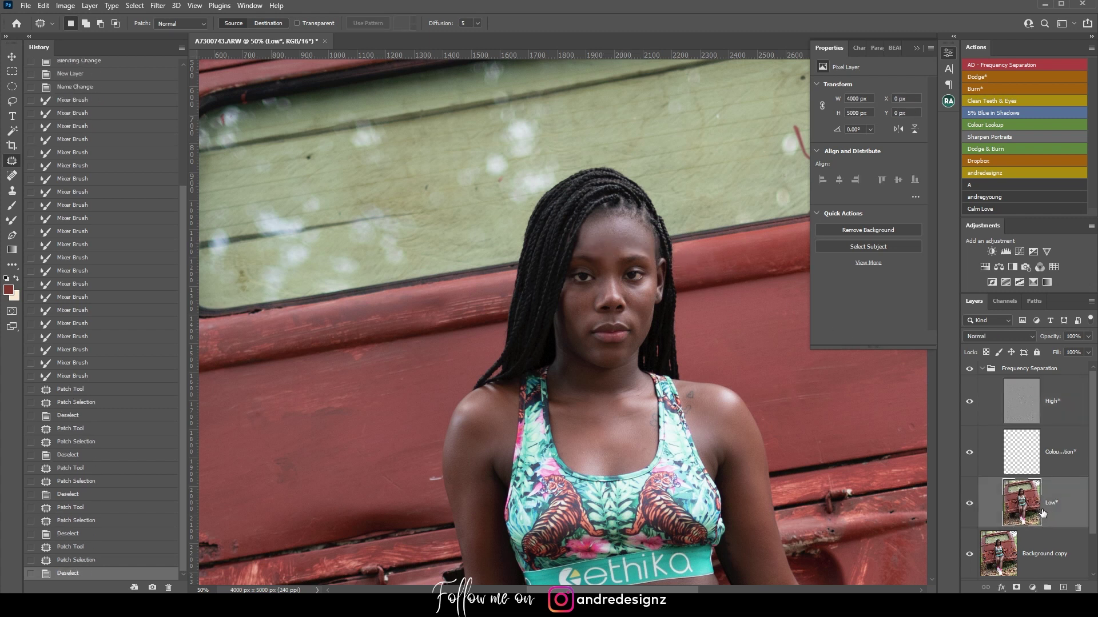
key("b")
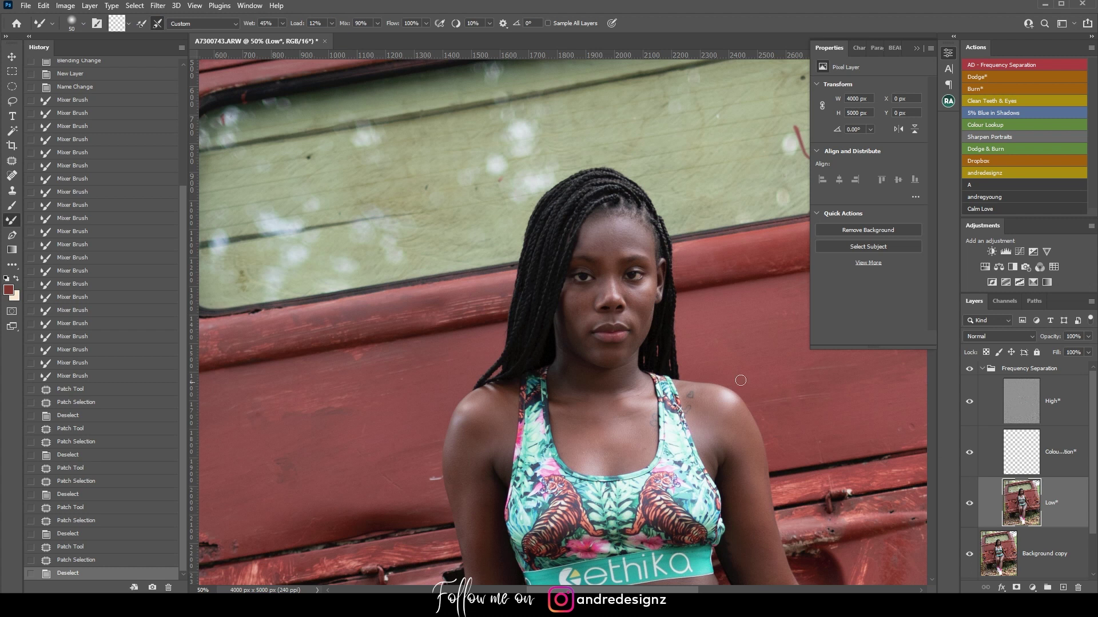
mouse_move(583, 298)
left_mouse_down()
mouse_move(576, 320)
mouse_move(591, 293)
mouse_move(576, 291)
mouse_move(584, 323)
left_mouse_up()
left_click_drag(606, 272, 606, 285)
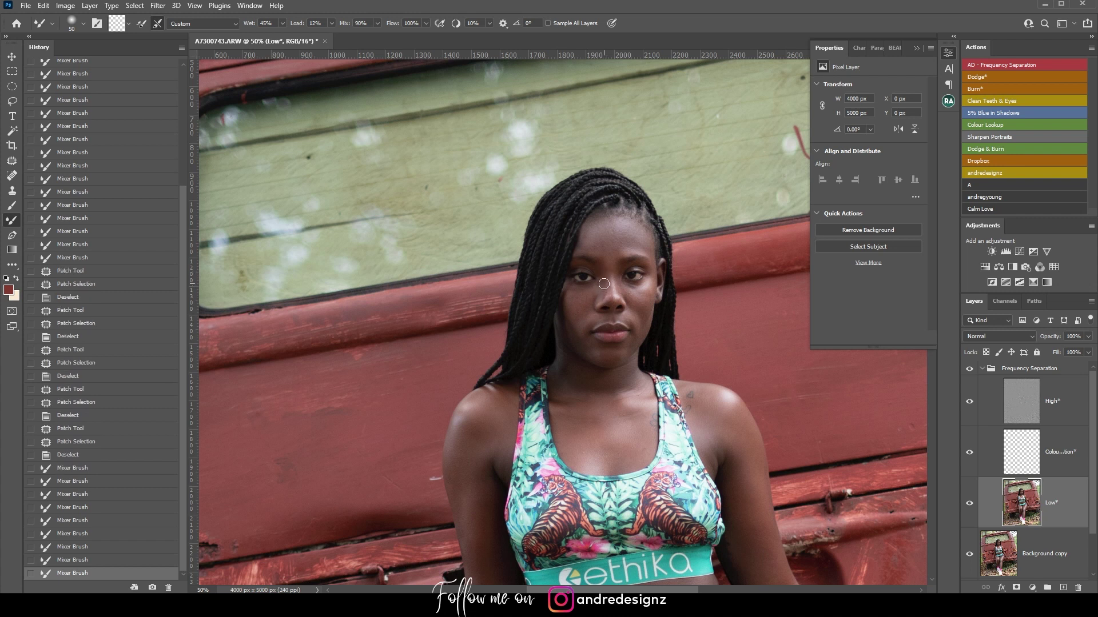
mouse_move(644, 306)
left_mouse_down()
mouse_move(647, 283)
mouse_move(641, 304)
mouse_move(648, 288)
mouse_move(638, 299)
mouse_move(631, 291)
mouse_move(650, 295)
mouse_move(648, 286)
mouse_move(639, 347)
mouse_move(600, 350)
left_mouse_up()
mouse_move(598, 361)
left_mouse_down()
mouse_move(580, 343)
mouse_move(598, 293)
mouse_move(615, 301)
left_mouse_up()
key("bracketleft")
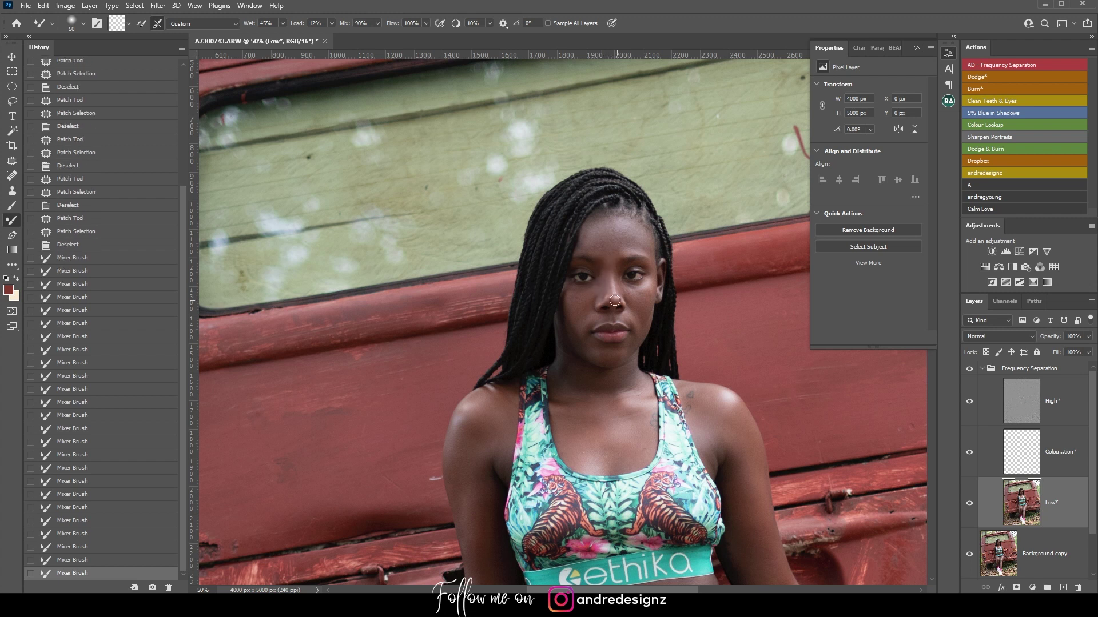
left_click(969, 371)
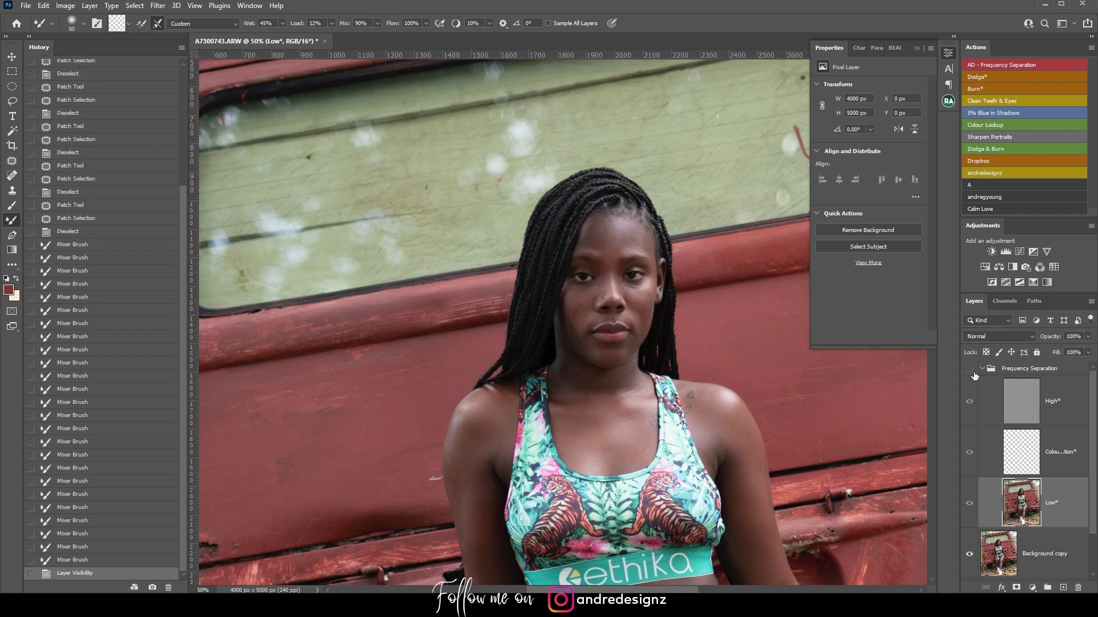
left_click(969, 370)
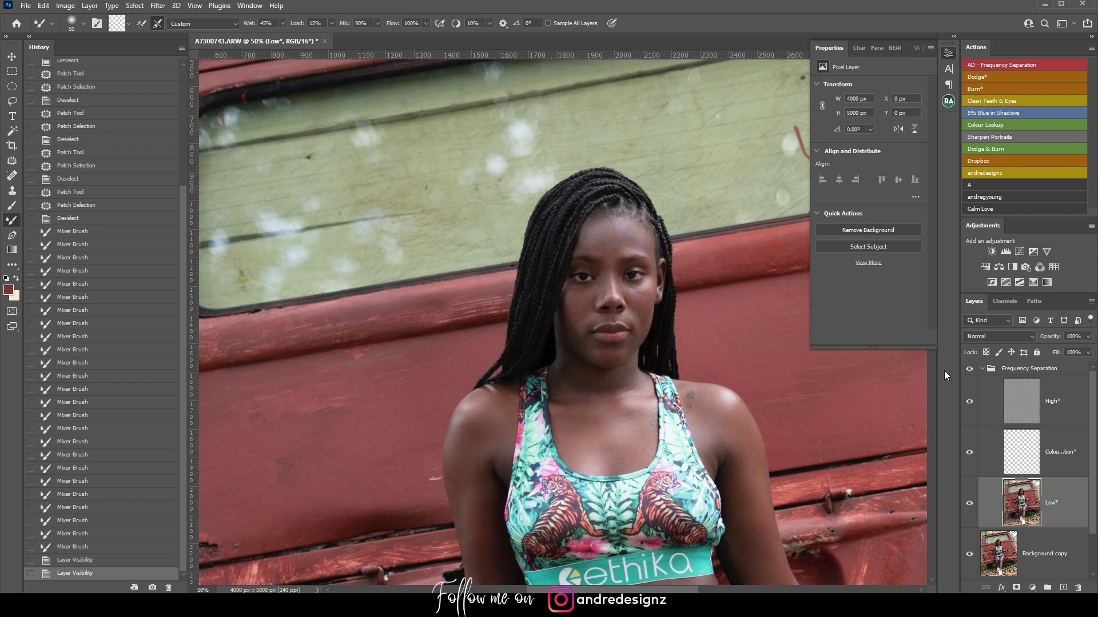
Smooth the forehead, right shoulder, upper arm and chest on the Low* layer, enlarging the Mixer Brush to 125 px below the face
mouse_move(591, 232)
left_mouse_down()
mouse_move(592, 251)
mouse_move(629, 243)
mouse_move(658, 267)
left_mouse_up()
mouse_move(669, 407)
left_mouse_down()
mouse_move(714, 168)
mouse_move(708, 193)
left_mouse_up()
key("bracketright")
key("bracketright")
key("bracketright")
key("bracketright")
mouse_move(542, 181)
left_mouse_down()
mouse_move(519, 204)
mouse_move(524, 271)
left_mouse_up()
left_click_drag(517, 227, 537, 305)
mouse_move(522, 258)
left_mouse_down()
mouse_move(544, 194)
mouse_move(549, 220)
left_mouse_up()
left_click_drag(545, 164, 530, 164)
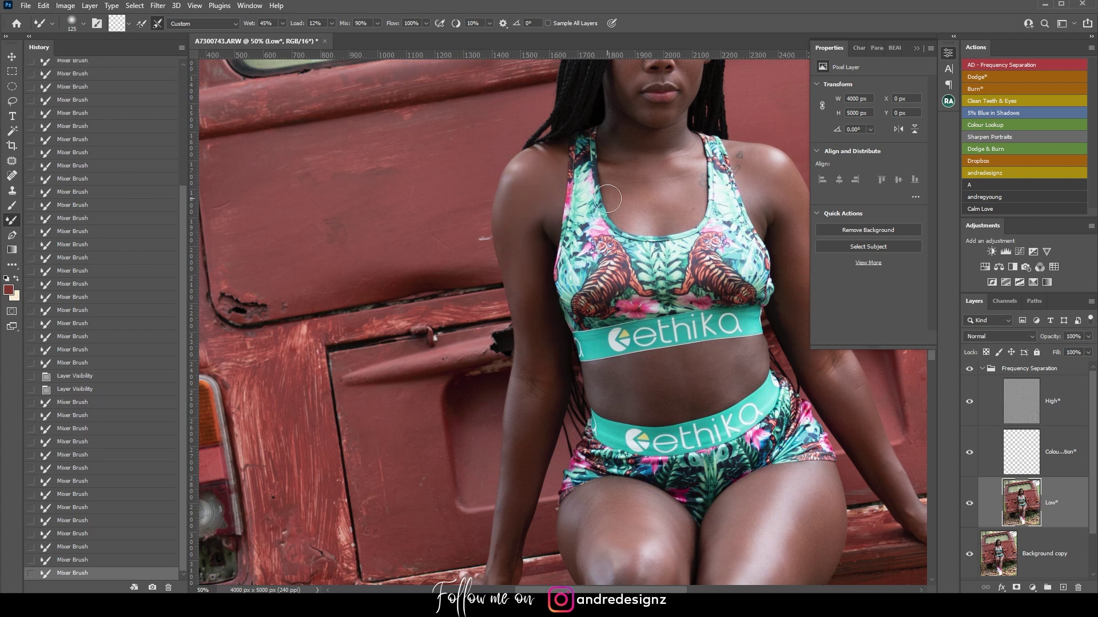
left_click_drag(673, 192, 668, 242)
mouse_move(656, 193)
left_mouse_down()
mouse_move(664, 208)
mouse_move(656, 204)
mouse_move(680, 187)
left_mouse_up()
Smooth the woman's left shoulder and arm down to the forearm on the Low* layer, reducing the Mixer Brush to 90 px
left_click_drag(682, 250, 483, 255)
mouse_move(616, 180)
left_mouse_down()
mouse_move(633, 243)
mouse_move(623, 222)
left_mouse_up()
left_click_drag(638, 281, 650, 271)
left_click_drag(644, 235, 664, 348)
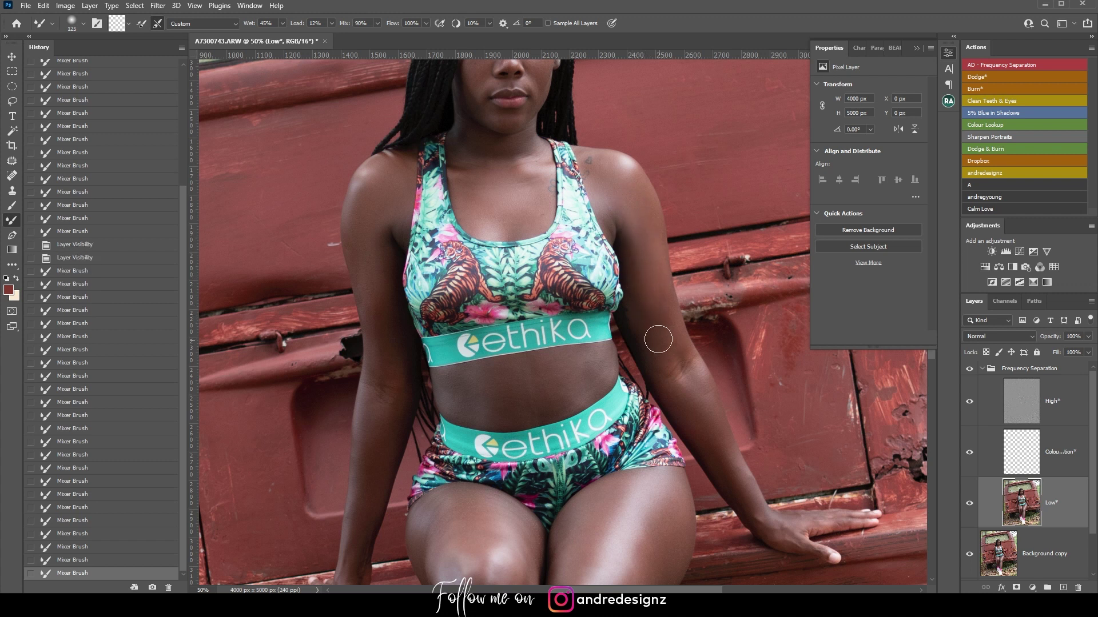
left_click_drag(650, 265, 681, 379)
mouse_move(620, 189)
left_mouse_down()
mouse_move(630, 241)
mouse_move(635, 205)
mouse_move(630, 215)
left_mouse_up()
mouse_move(664, 324)
left_mouse_down()
mouse_move(662, 272)
mouse_move(738, 424)
left_mouse_up()
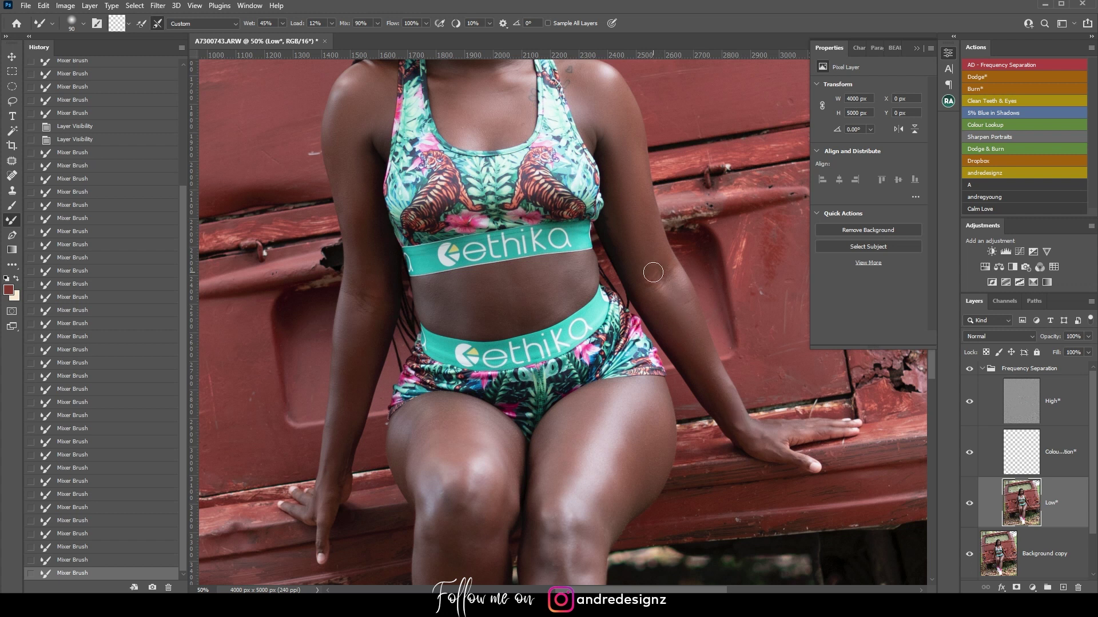
left_click_drag(629, 182, 646, 254)
left_click_drag(627, 204, 678, 318)
Smooth the woman's right shoulder and arm on the Low* layer with the Mixer Brush at 125 px
left_click_drag(591, 272, 846, 308)
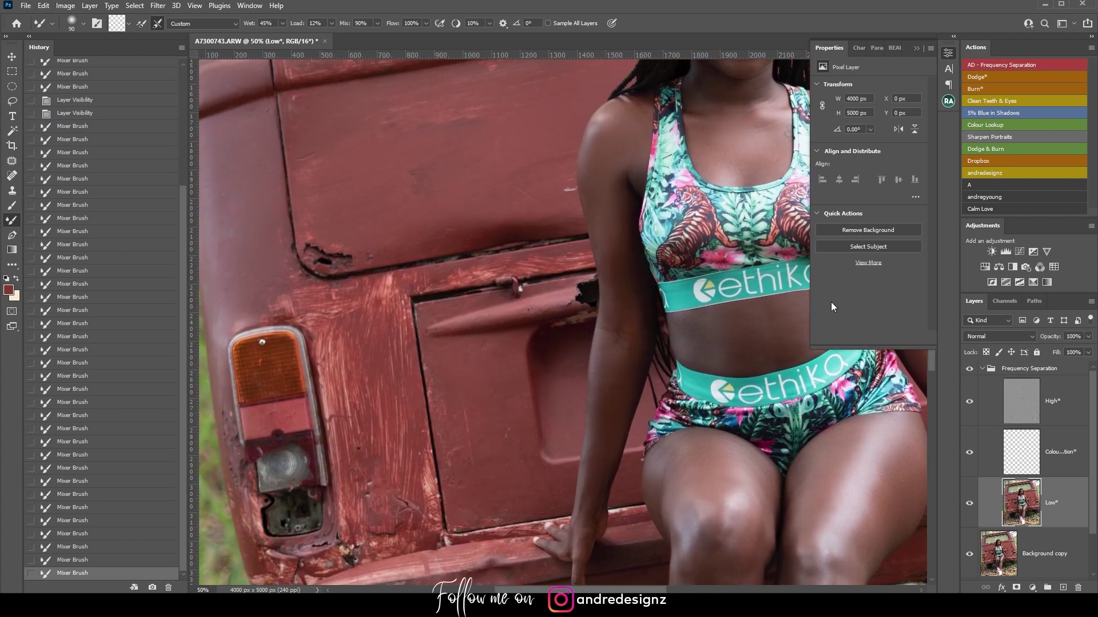
left_click_drag(607, 230, 637, 311)
left_click_drag(617, 255, 627, 326)
left_click_drag(620, 277, 625, 314)
mouse_move(599, 147)
left_mouse_down()
mouse_move(608, 206)
mouse_move(596, 223)
mouse_move(595, 186)
left_mouse_up()
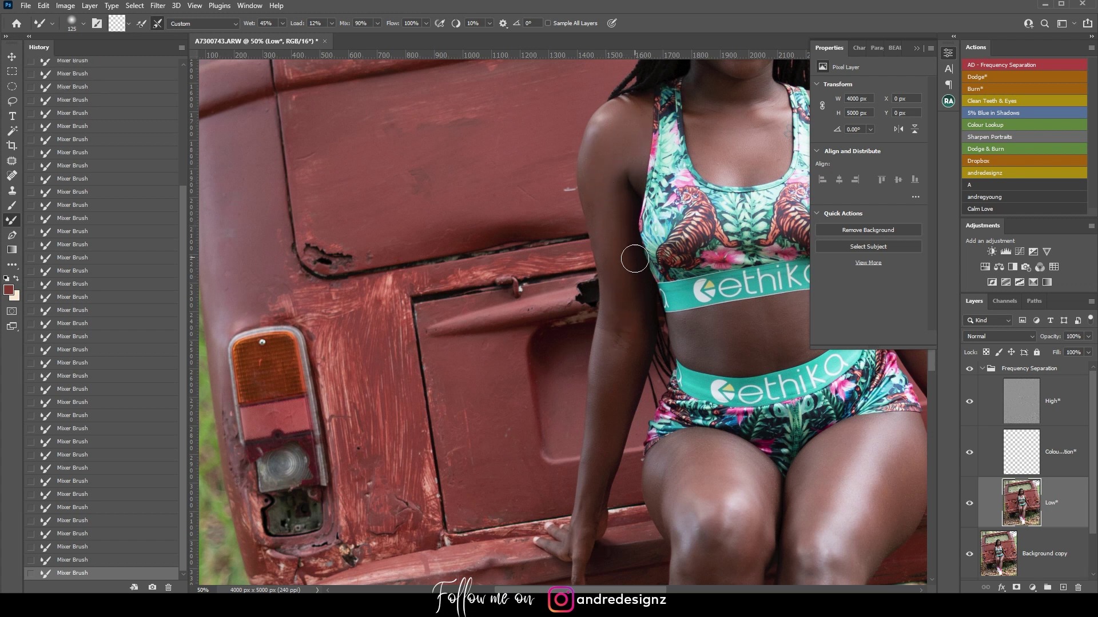
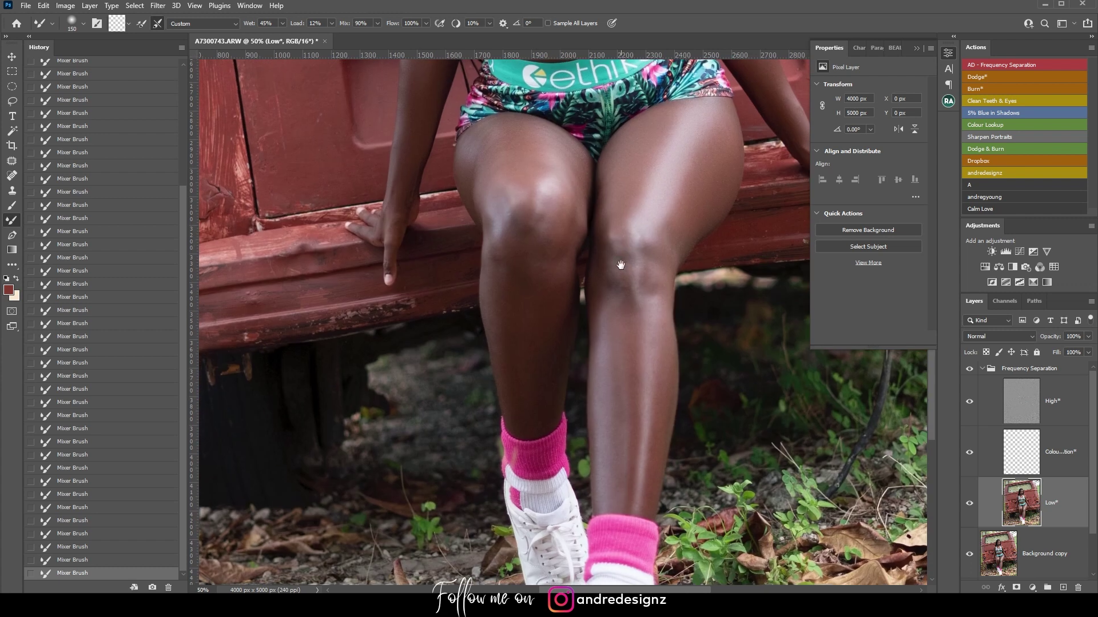
Smooth the skin of both legs on the Low* layer with the Mixer Brush at 150 px
key("bracketleft")
key("bracketleft")
left_click_drag(602, 346, 769, 373)
key("bracketright")
key("bracketright")
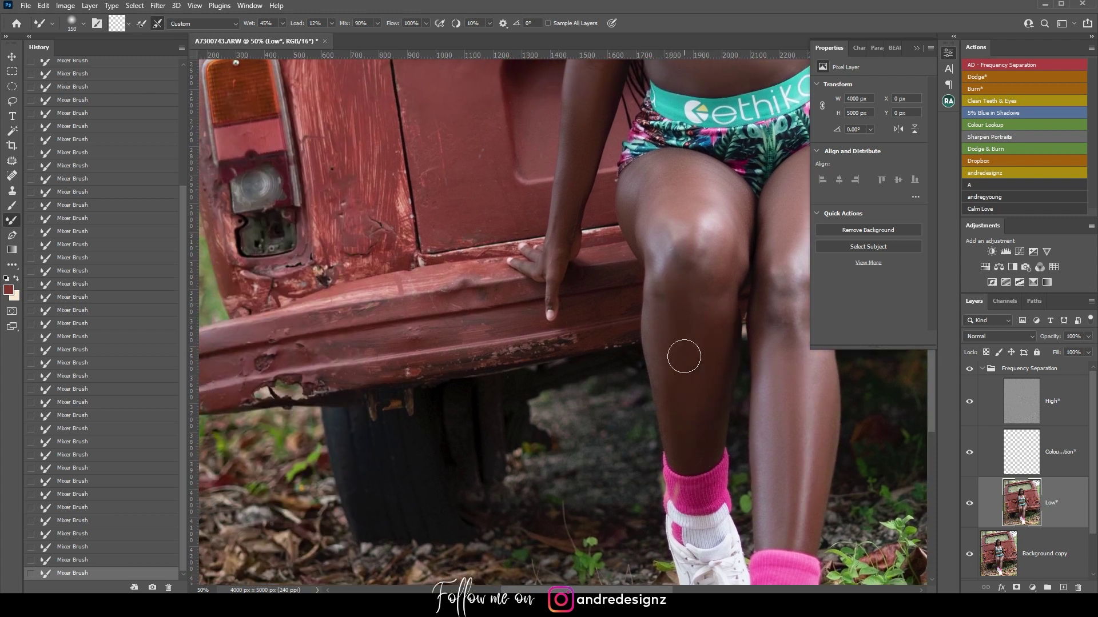
scroll(674, 373, "up", 3)
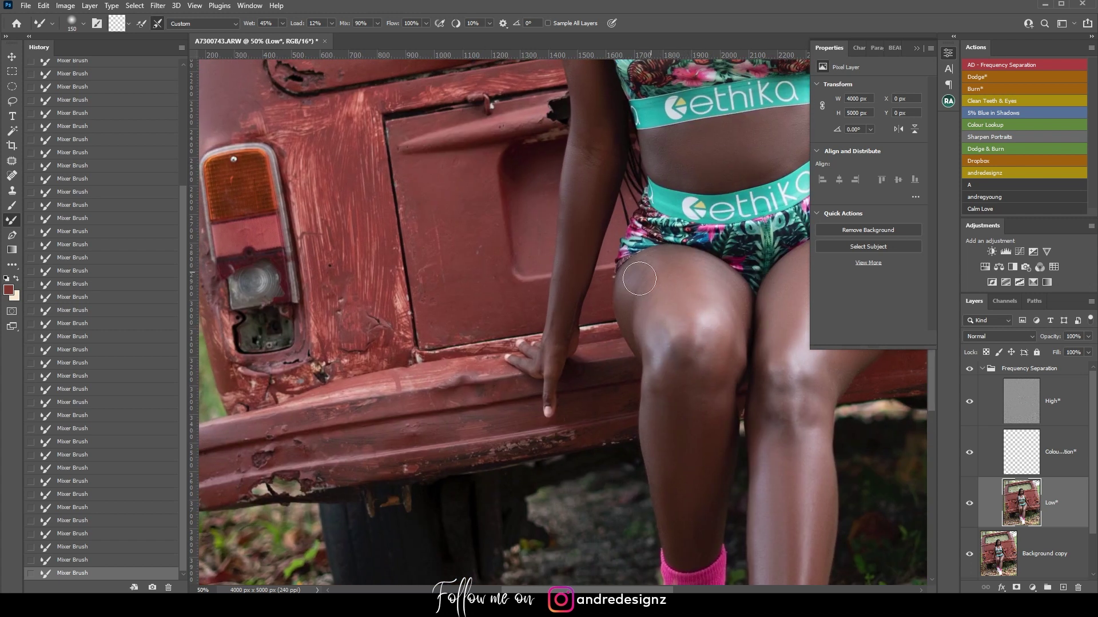
left_click_drag(712, 334, 565, 346)
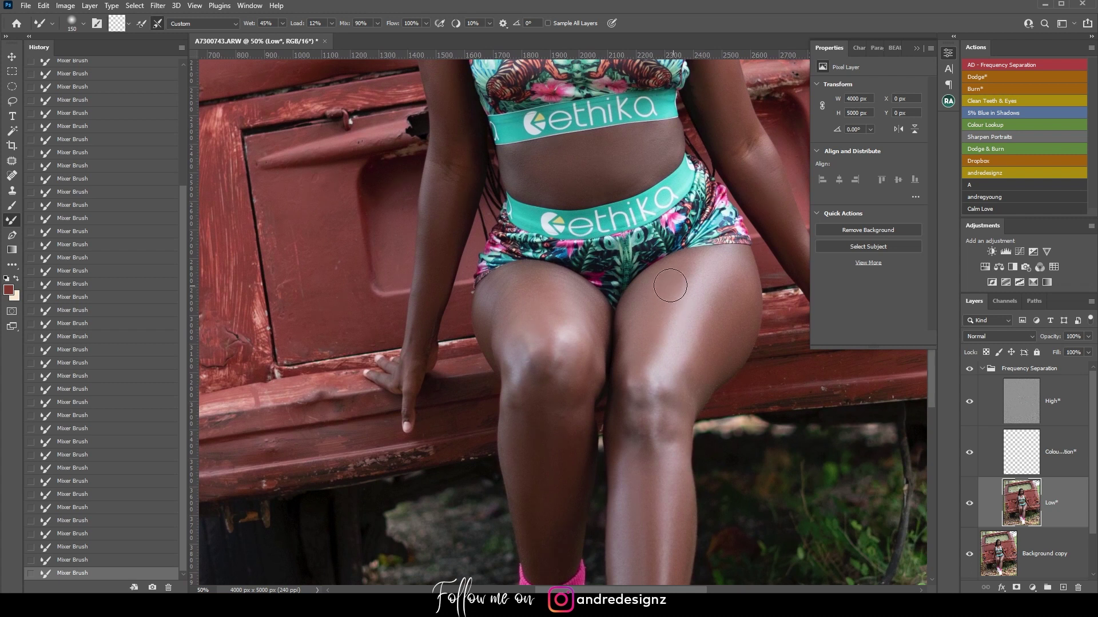
Compare the whole photo with the Frequency Separation group hidden and shown, and examine the face up close
key("ctrl+0")
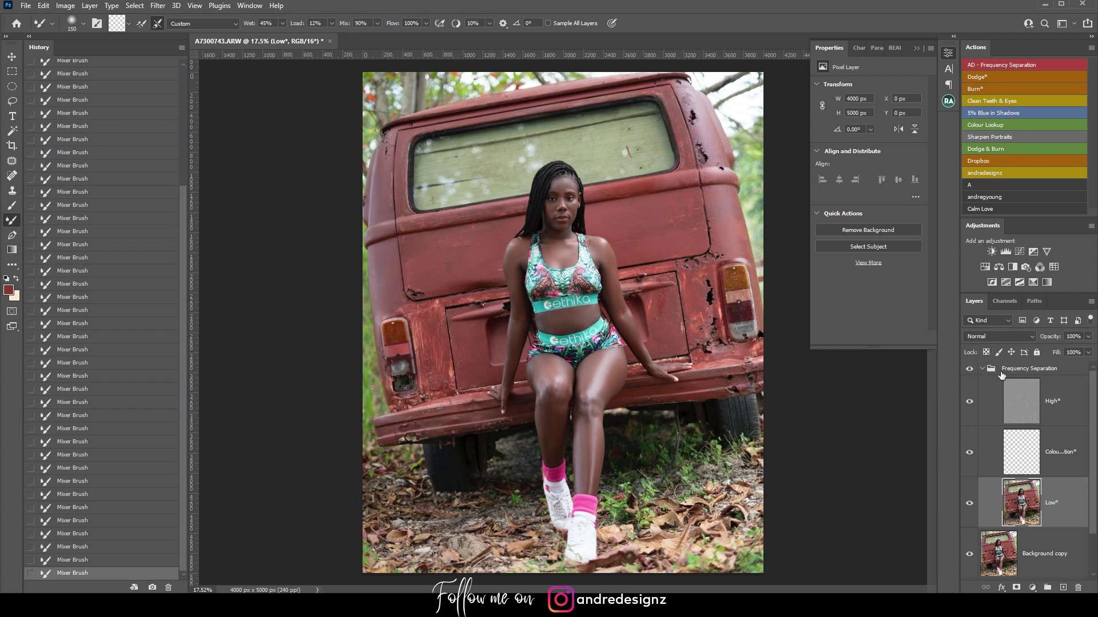
left_click(967, 369)
left_click(969, 370)
scroll(622, 175, "up", 8)
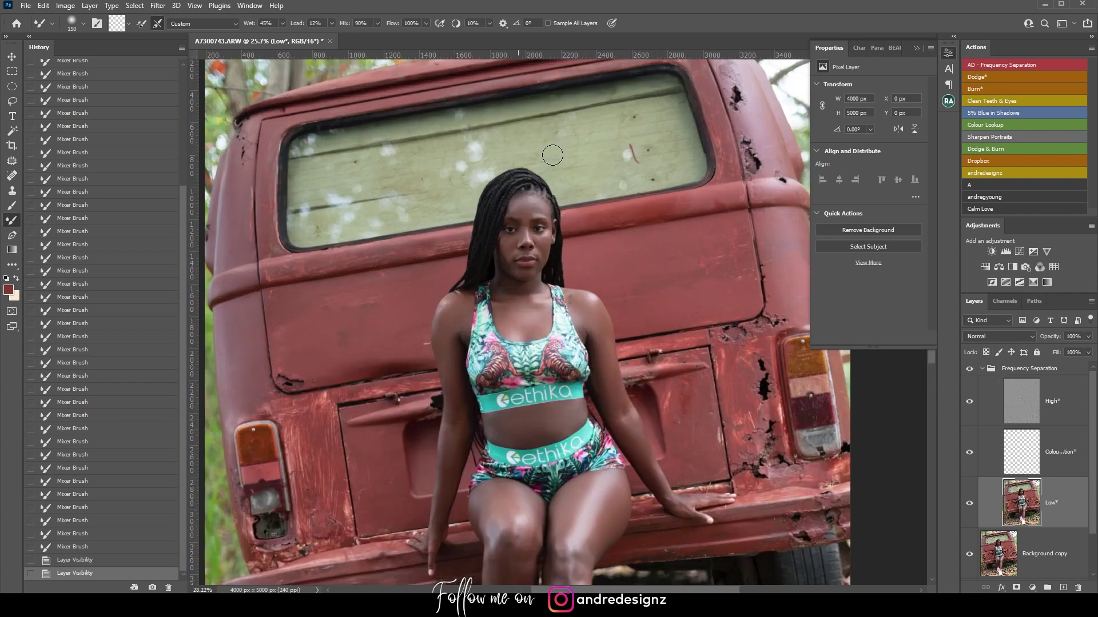
scroll(542, 284, "down", 3)
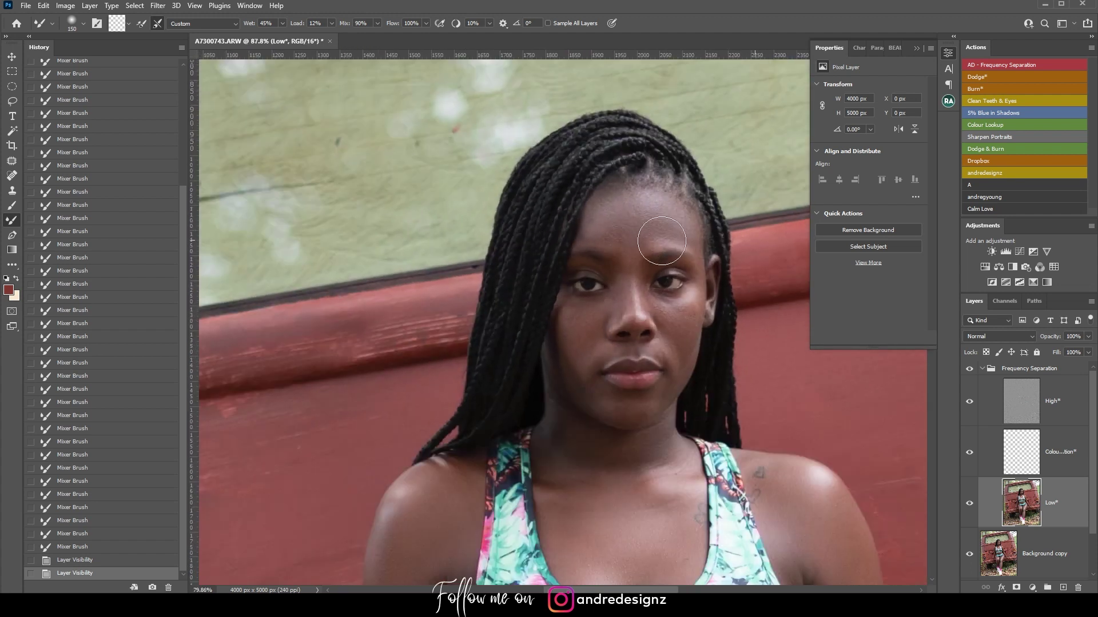
Add a white layer mask to the collapsed Frequency Separation group and set up a black Brush with 38% flow
left_click(983, 369)
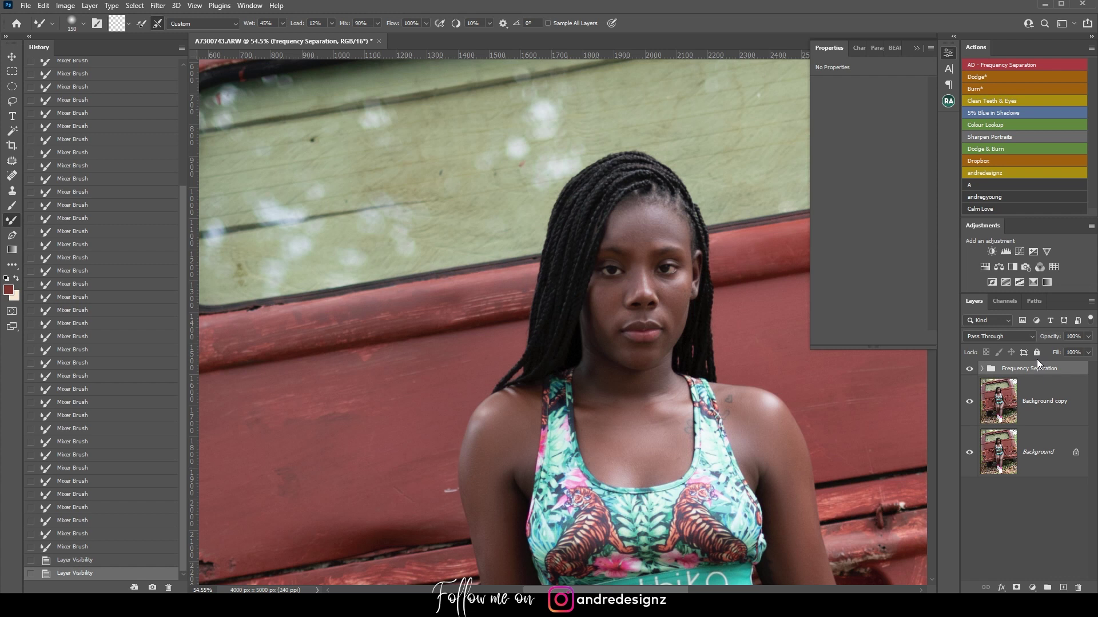
left_click(1016, 588)
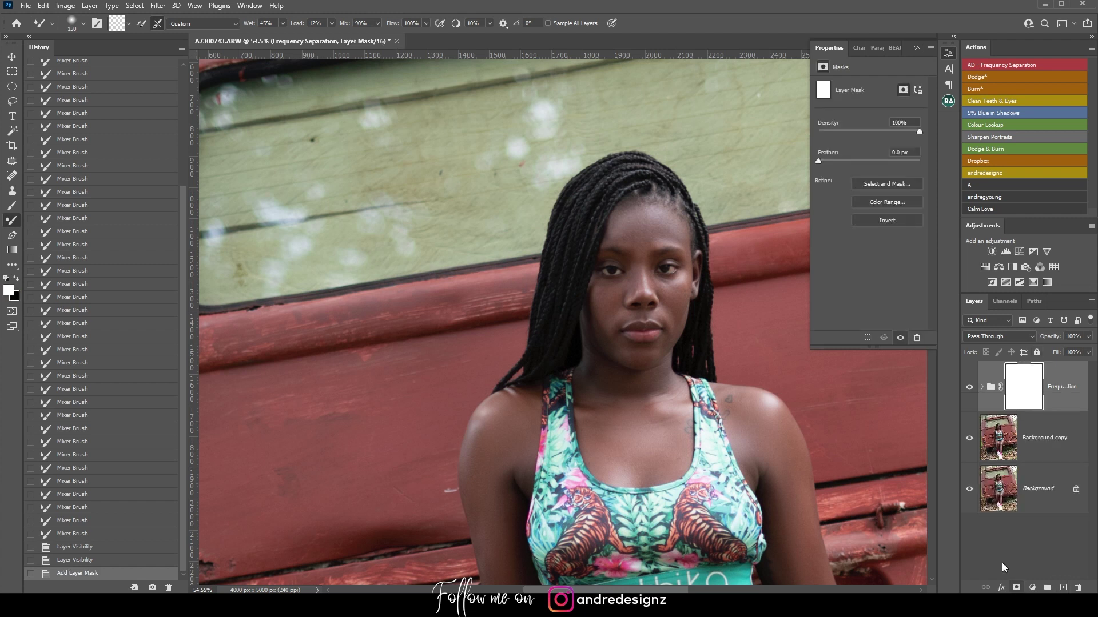
left_click(17, 280)
left_click(12, 207)
left_click(336, 24)
left_click_drag(337, 38, 357, 39)
left_click_drag(384, 150, 403, 154)
key("ctrl+plus")
scroll(814, 229, "up", 1)
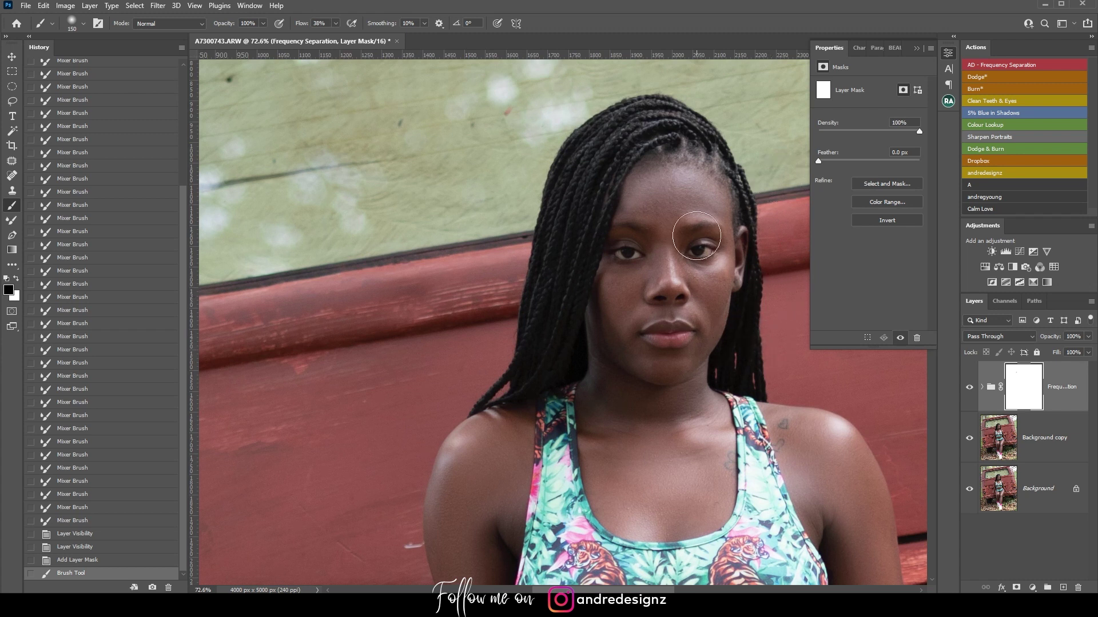
Paint black on the group's mask over the forehead and the hair beside the brow to remove the smoothing there
left_click(644, 202)
left_click(655, 170)
left_click_drag(661, 183, 611, 234)
left_click_drag(654, 204, 618, 234)
left_click(608, 240)
left_click(595, 237)
left_click(581, 240)
left_click(582, 248)
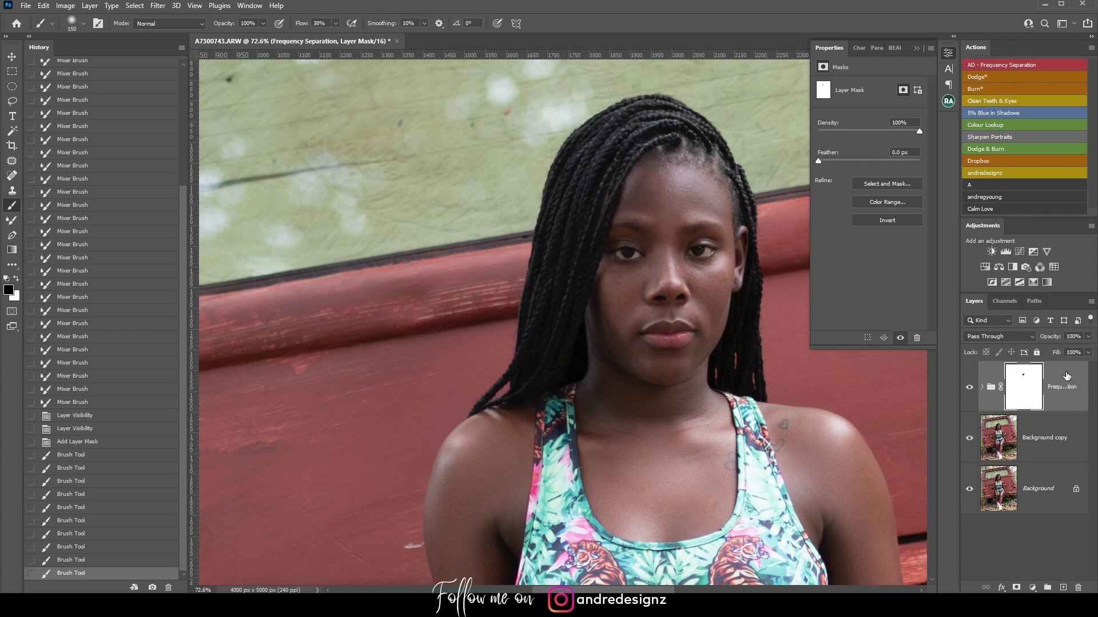
Add a new layer above the group and set up a smaller Brush with 1% flow and a skin tone sampled from the cheek
left_click(1063, 587)
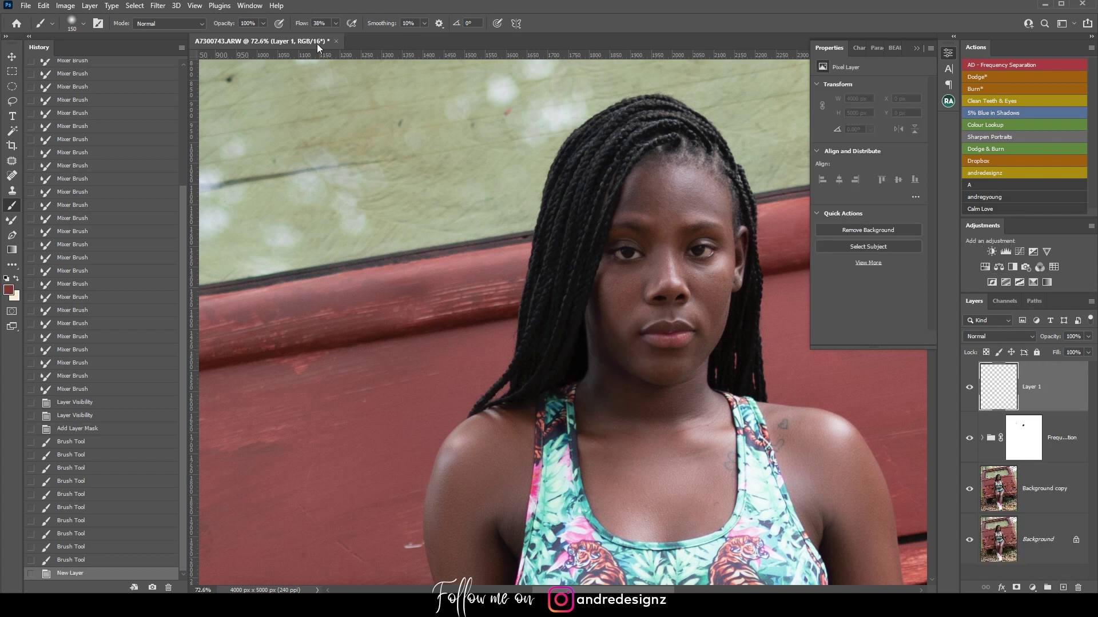
type("1")
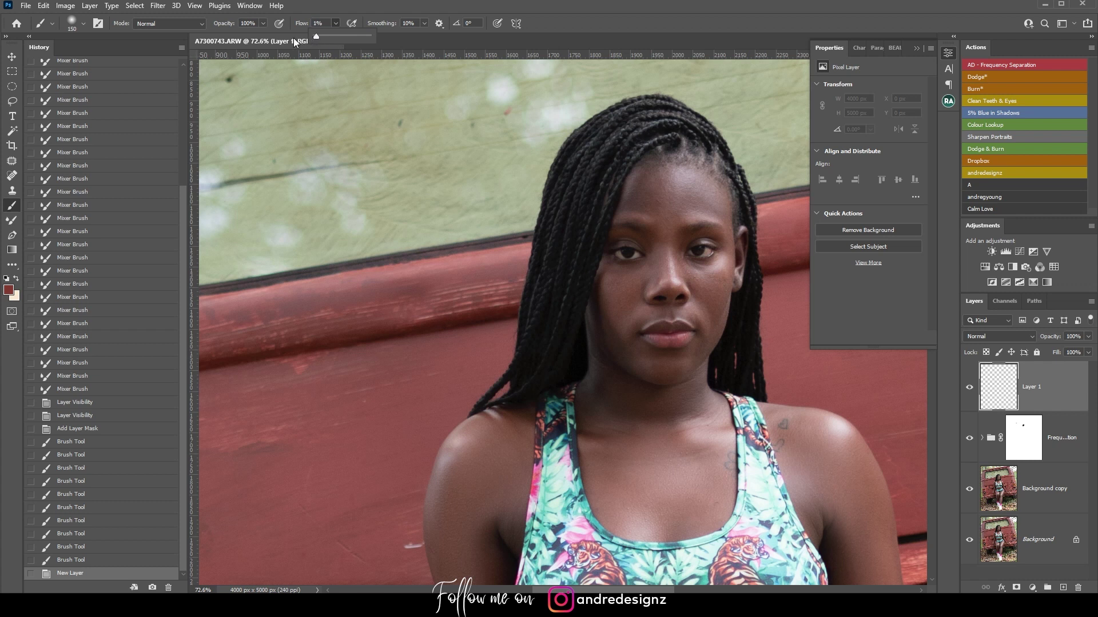
left_click(355, 117)
key("alt")
left_click(719, 281, "alt")
key("bracketleft")
key("bracketleft")
key("bracketleft")
key("bracketleft")
Paint the sampled skin tone over the forehead and brow on Layer 1 to even out the colour
left_click_drag(655, 179, 640, 206)
left_click(650, 197)
left_click(663, 196)
left_click(658, 173)
left_click(660, 179)
left_click(658, 206)
left_click(622, 220)
left_click(631, 191)
left_click(659, 179)
left_click(633, 186)
left_click(672, 201)
left_click(652, 201)
left_click(609, 243)
Compare the face with Layer 1 hidden and shown, and touch up the forehead and jaw area with the sampled tone
left_click(966, 392)
left_click(969, 390)
left_click(631, 193)
left_click(643, 182)
left_click(736, 356)
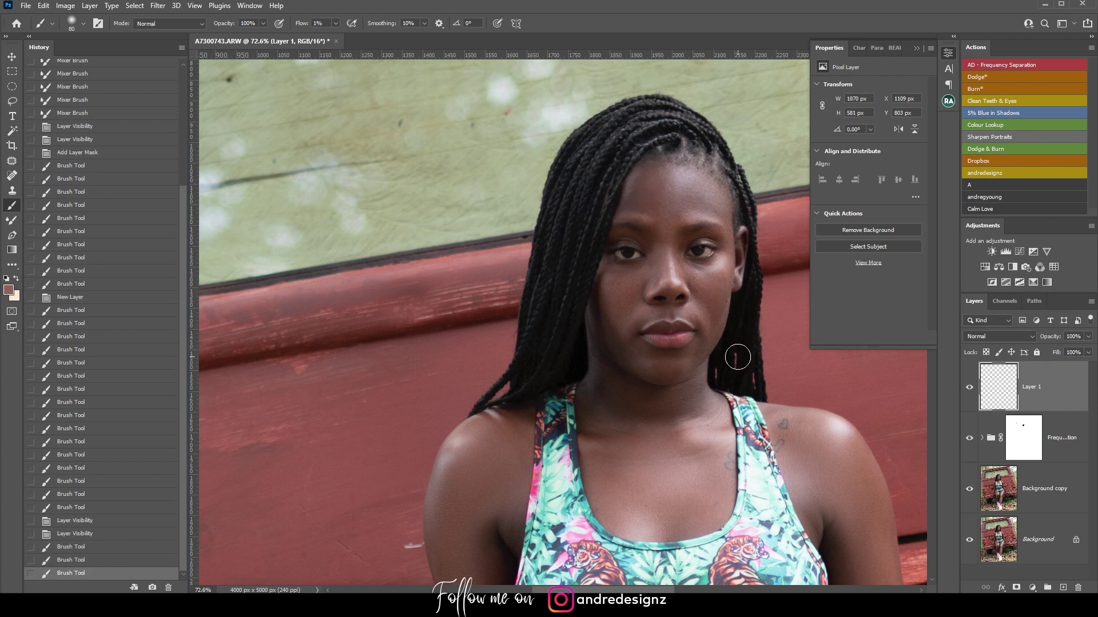
left_click(689, 398)
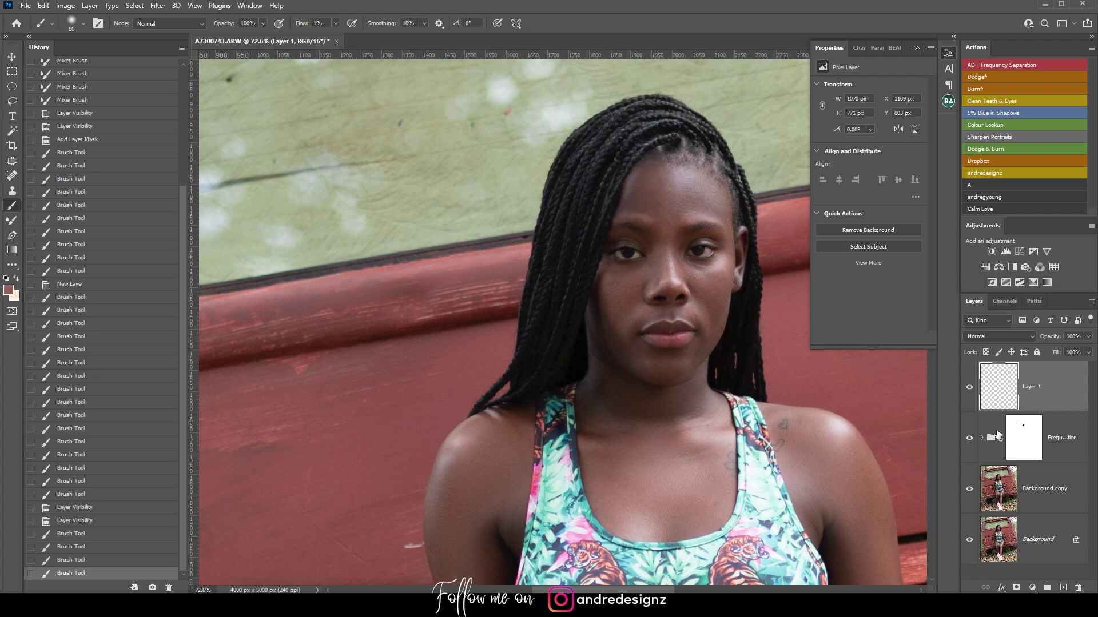
Run the Dodge* action and brush along the nose bridge on its layer mask with a smaller black brush
left_click(999, 76)
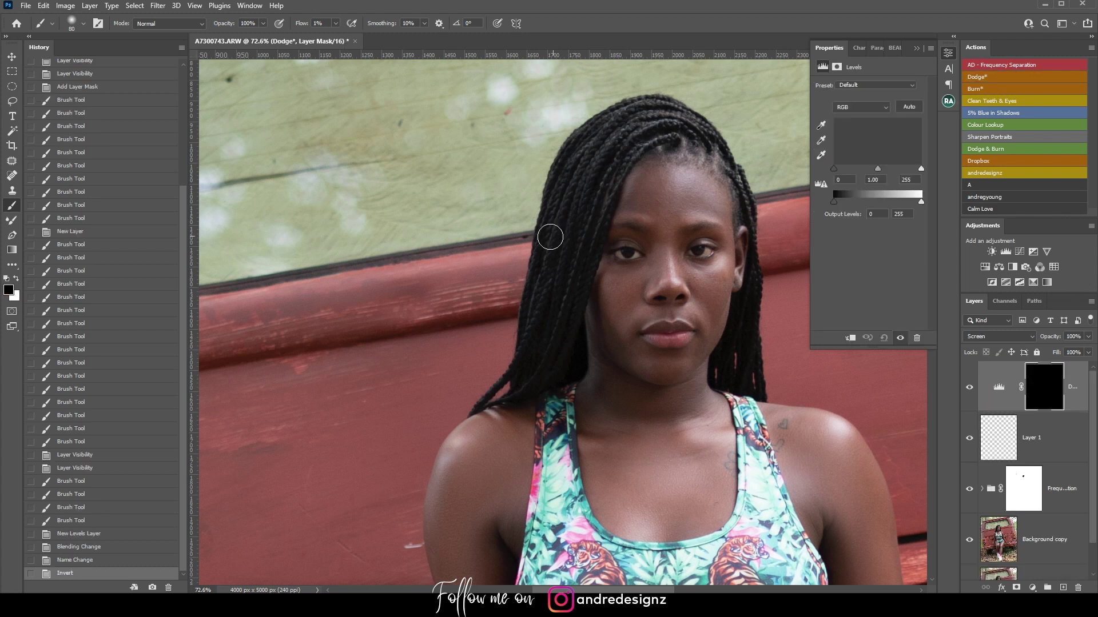
key("bracketleft")
key("bracketleft")
key("bracketleft")
left_click_drag(663, 252, 666, 245)
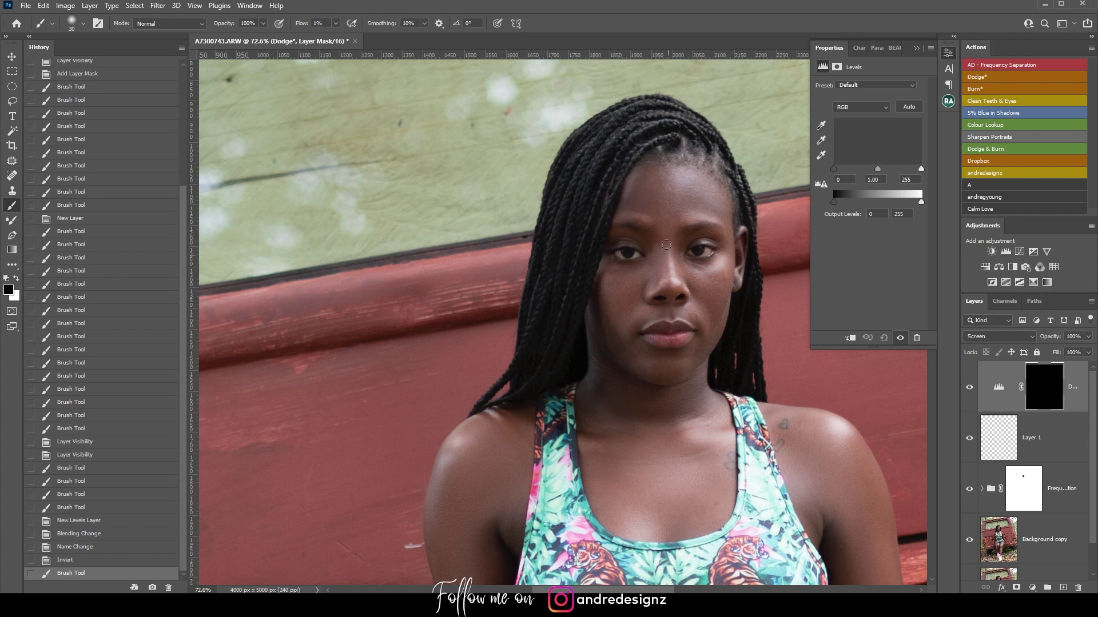
left_click(664, 248)
left_click_drag(673, 279, 671, 271)
Swap the painting colour to white and brighten the forehead and nose bridge on the Dodge* mask
key("bracketright")
key("bracketright")
key("bracketright")
left_click(17, 278)
mouse_move(697, 193)
left_mouse_down()
mouse_move(666, 182)
mouse_move(661, 206)
mouse_move(678, 211)
mouse_move(682, 197)
mouse_move(680, 183)
mouse_move(667, 210)
mouse_move(645, 180)
left_mouse_up()
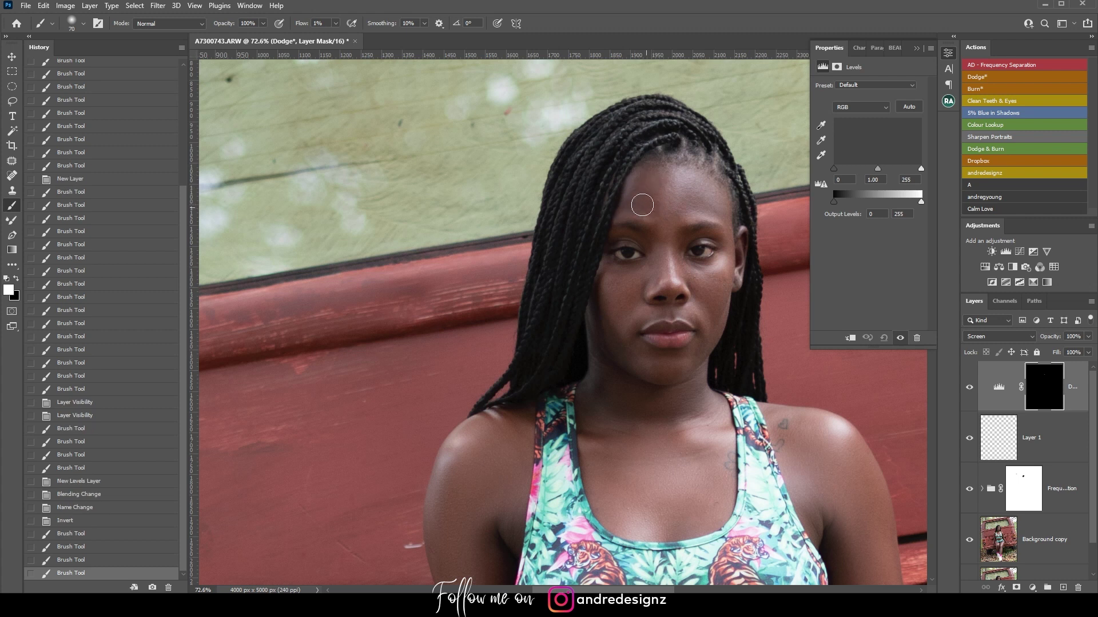
left_click(651, 167)
key("bracketleft")
key("bracketleft")
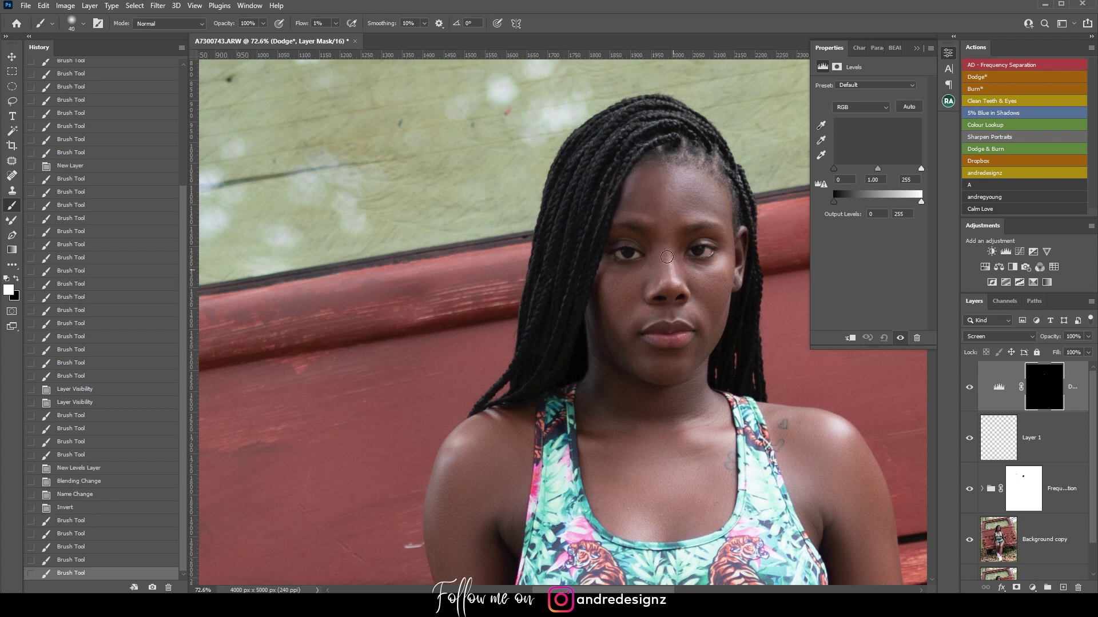
left_click_drag(664, 255, 678, 272)
Brighten the chin and the cheeks under both eyes on the Dodge* mask with a 70 px brush, and review the whole photo
key("bracketright")
key("bracketright")
key("bracketright")
mouse_move(671, 375)
left_mouse_down()
mouse_move(647, 369)
mouse_move(657, 366)
left_mouse_up()
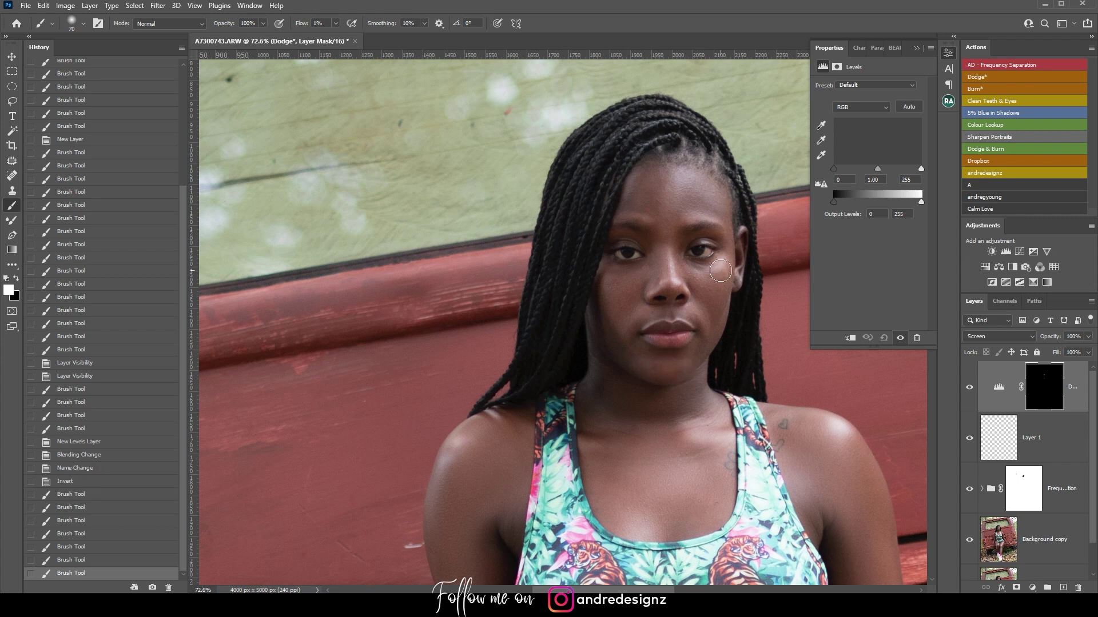
left_click_drag(722, 274, 695, 278)
left_click_drag(619, 276, 619, 280)
scroll(579, 260, "down", 1)
scroll(576, 259, "down", 12)
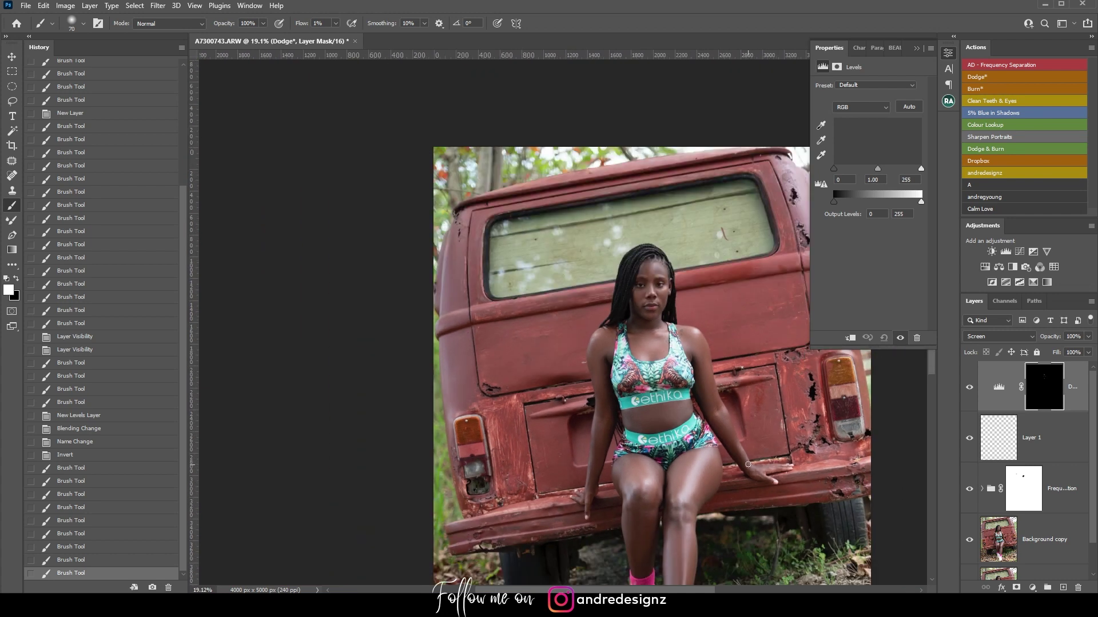
left_click_drag(561, 374, 460, 252)
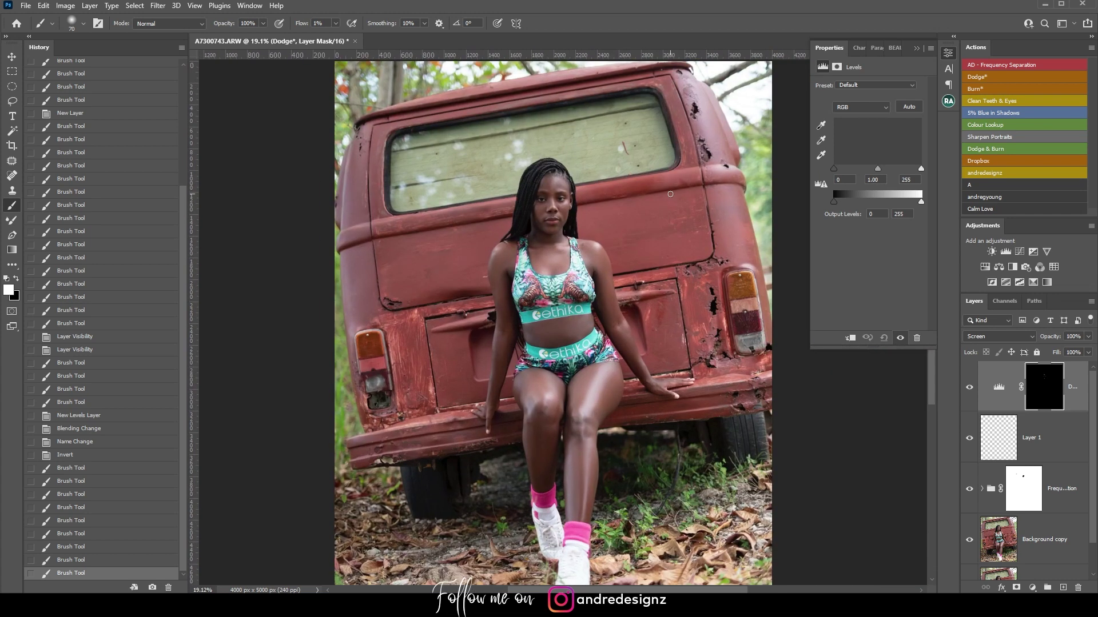
Brighten both arms on the Dodge* mask with a 125 px white brush
scroll(670, 194, "up", 2)
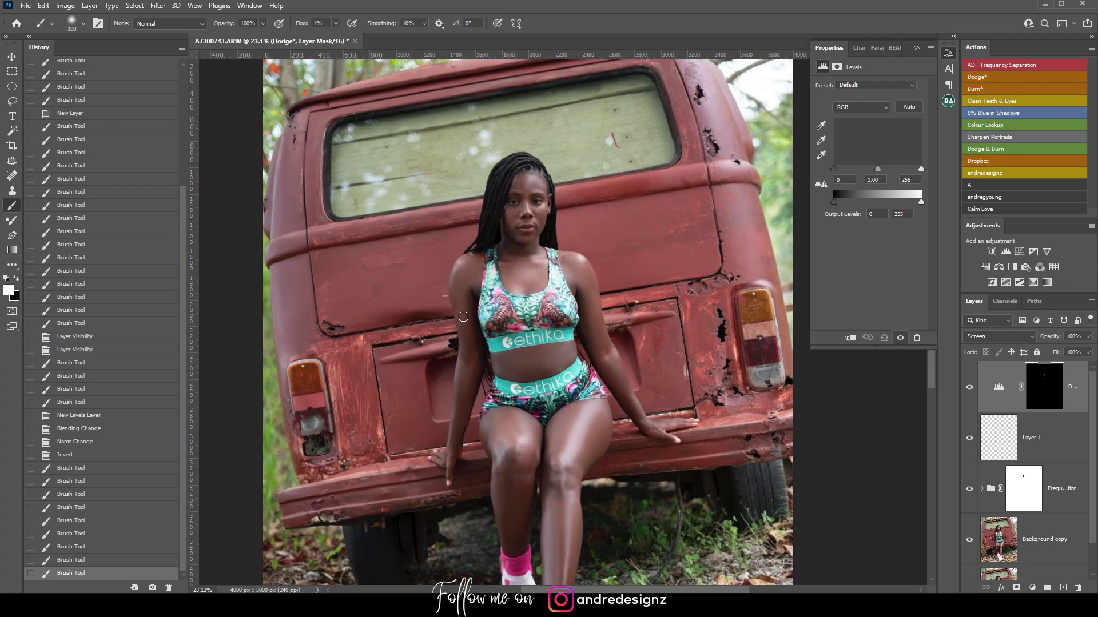
left_click_drag(466, 348, 470, 366)
left_click_drag(460, 292, 477, 378)
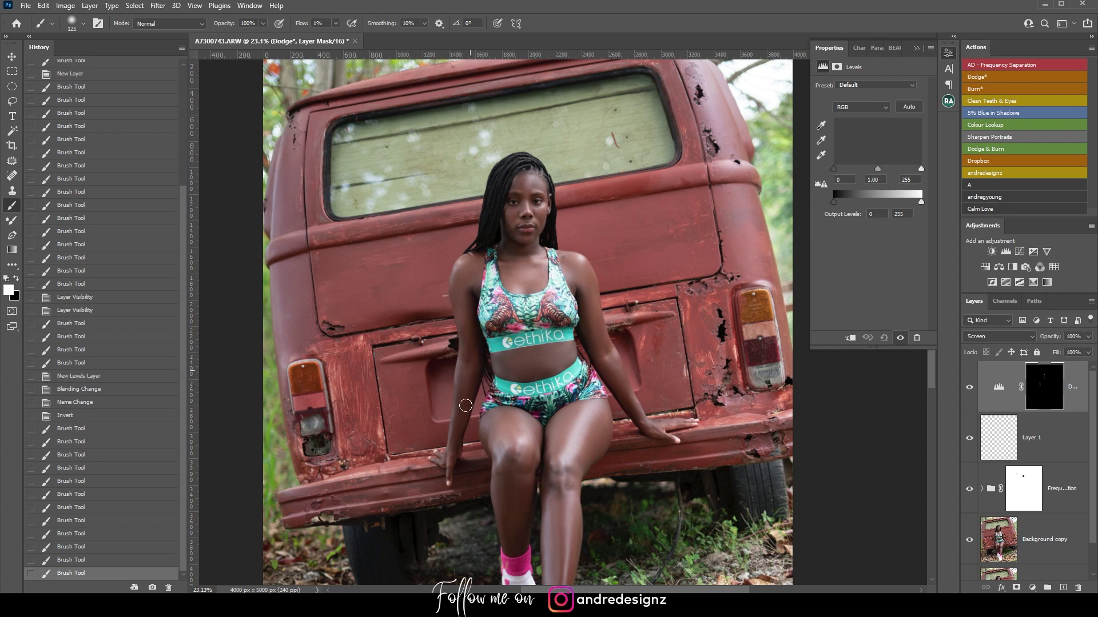
left_click_drag(458, 416, 452, 434)
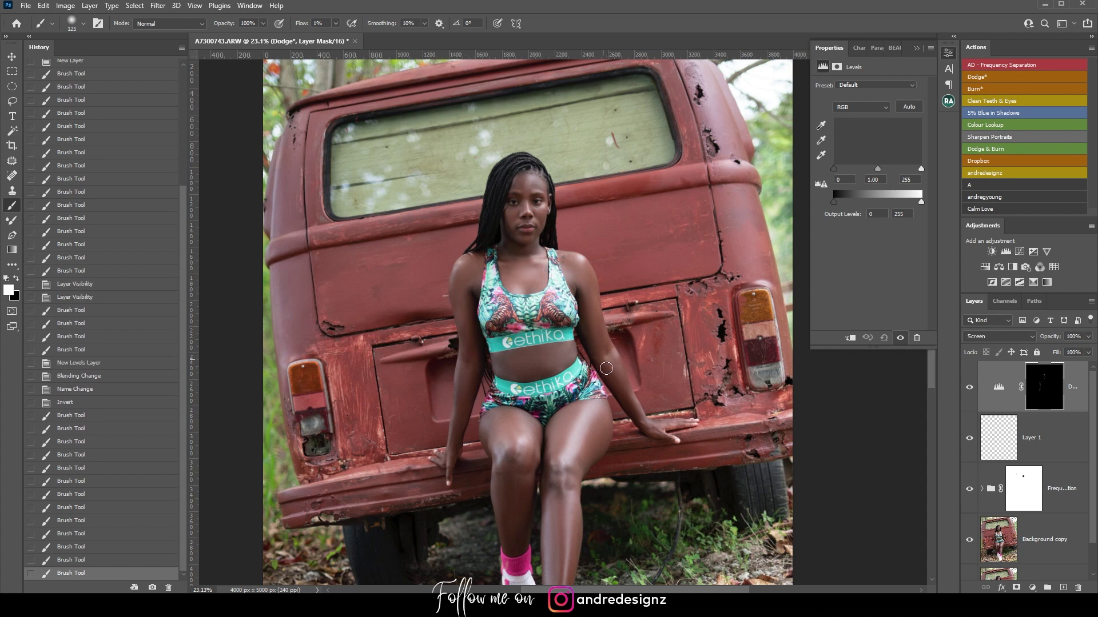
left_click_drag(631, 407, 603, 354)
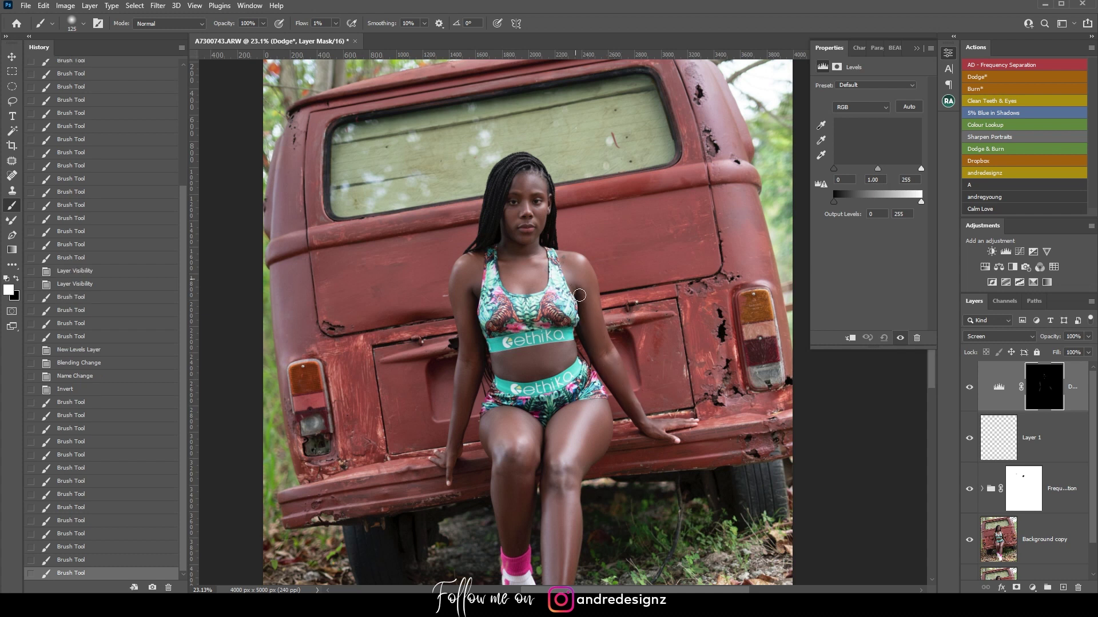
mouse_move(591, 293)
left_mouse_down()
mouse_move(610, 350)
mouse_move(606, 338)
left_mouse_up()
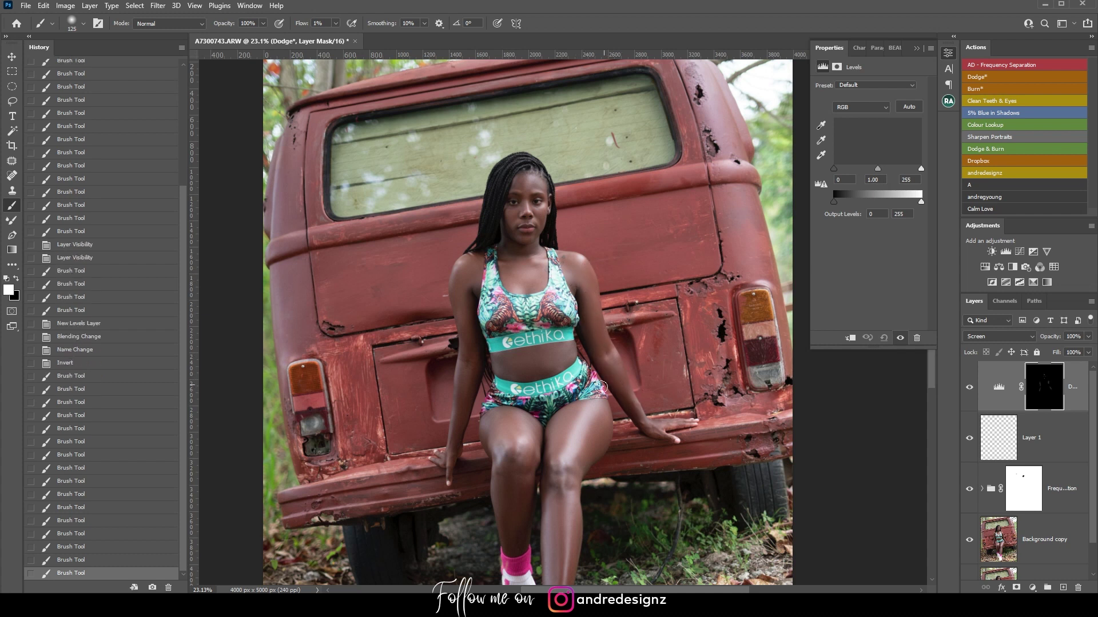
Brighten the knees, thighs and shins and one arm on the Dodge* mask with a 200 px brush
left_click_drag(580, 392, 568, 263)
key("bracketright")
key("bracketright")
key("bracketright")
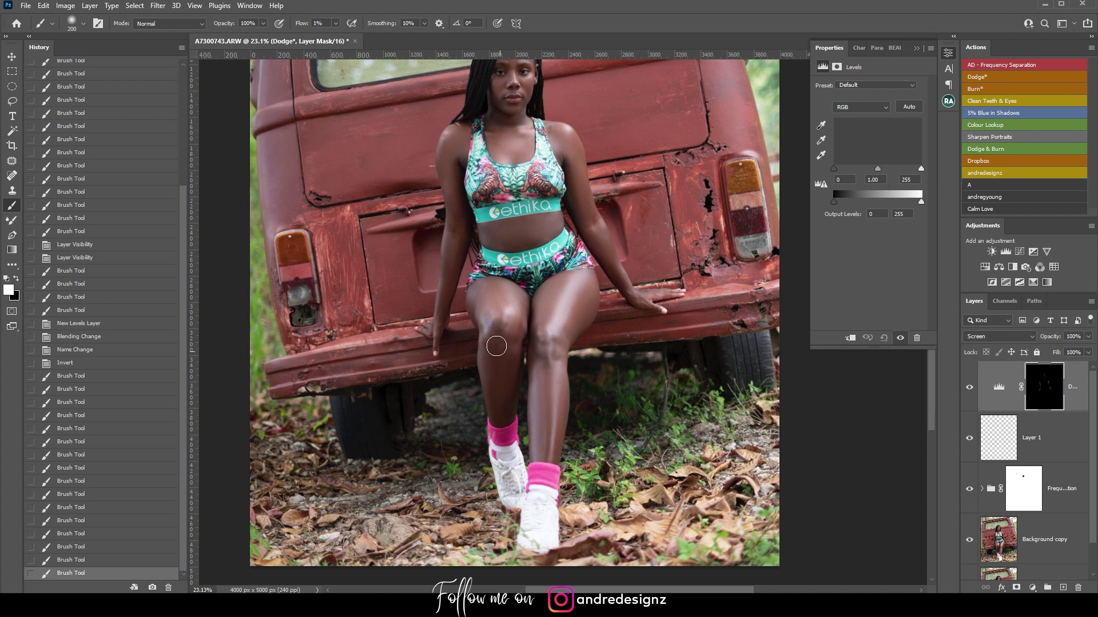
left_click_drag(503, 376, 509, 343)
mouse_move(522, 300)
left_mouse_down()
mouse_move(514, 320)
mouse_move(512, 294)
mouse_move(566, 325)
left_mouse_up()
left_click_drag(566, 384, 556, 347)
left_click_drag(580, 181, 601, 237)
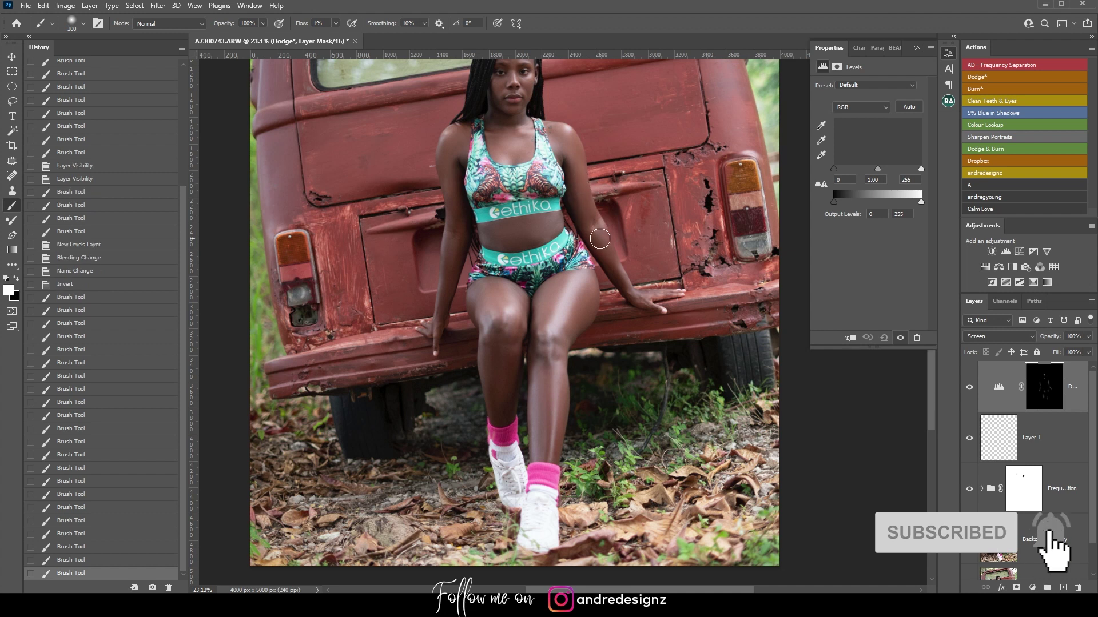
Compare the retouched photo with the original Background layer shown alone, and examine the figure up close and as a whole
scroll(600, 250, "down", 5)
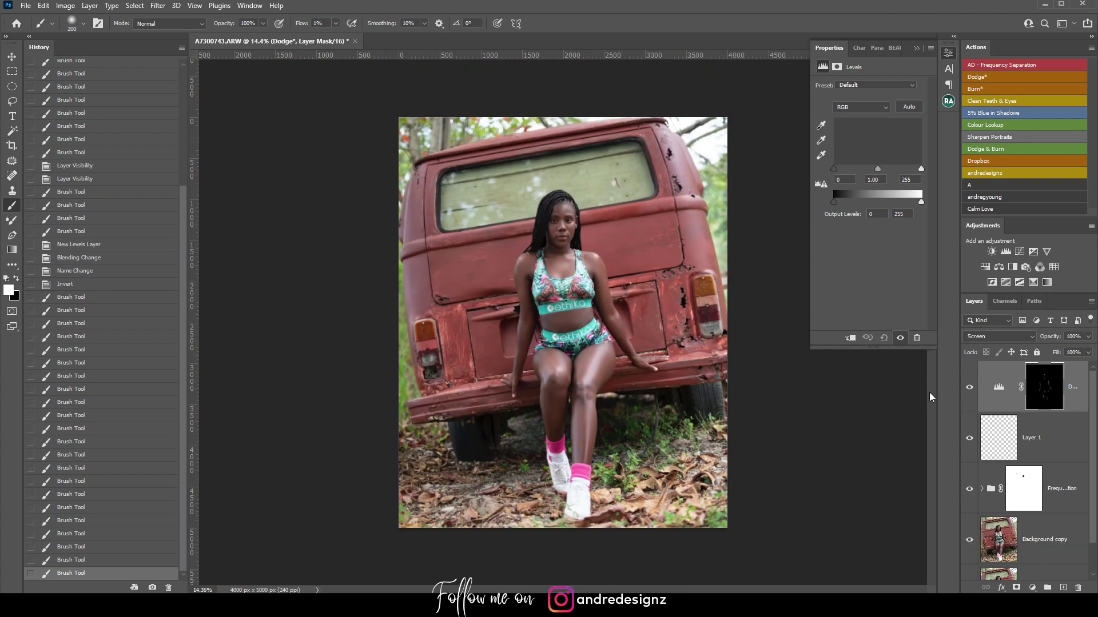
scroll(1049, 460, "down", 1)
scroll(829, 385, "up", 2)
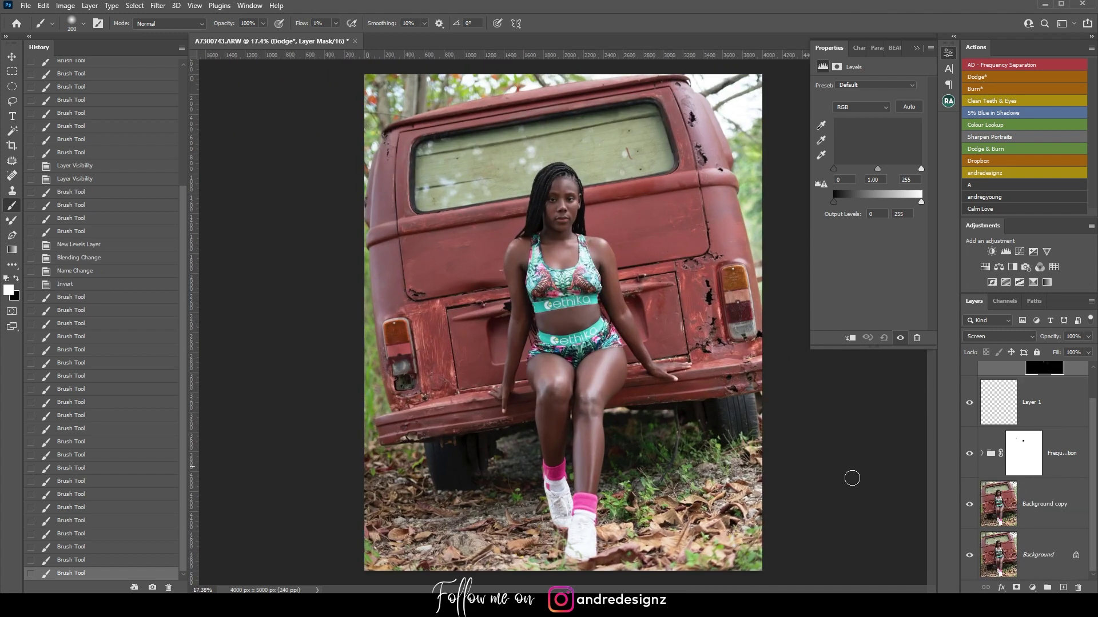
left_click(970, 555, "alt")
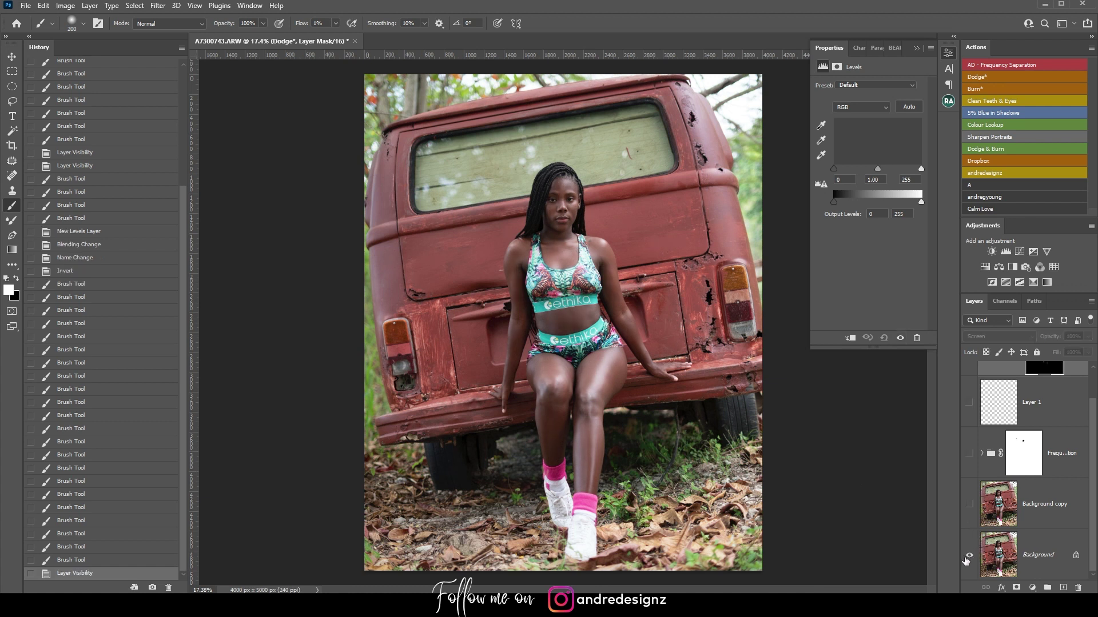
left_click(969, 556, "alt")
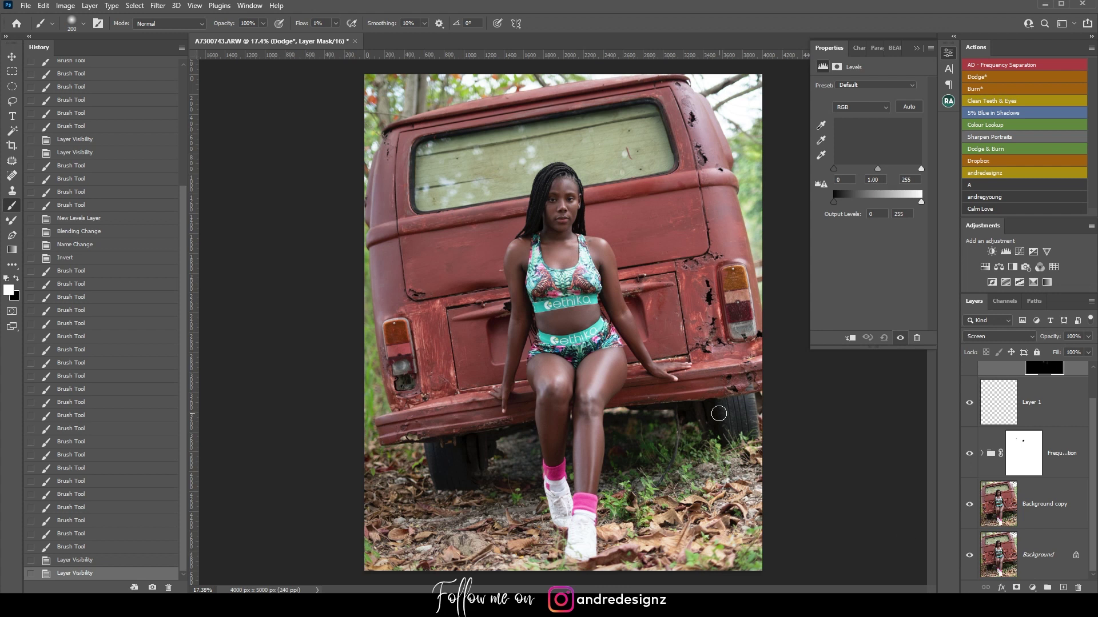
scroll(998, 361, "up", 5)
scroll(1031, 434, "down", 1)
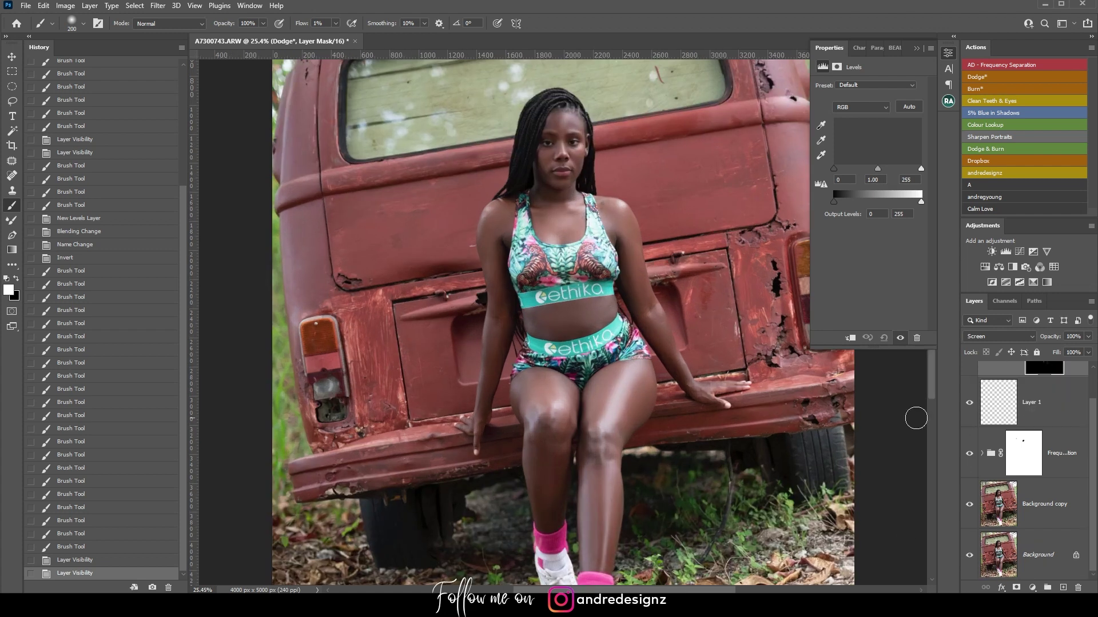
scroll(915, 417, "down", 5)
scroll(1039, 426, "up", 1)
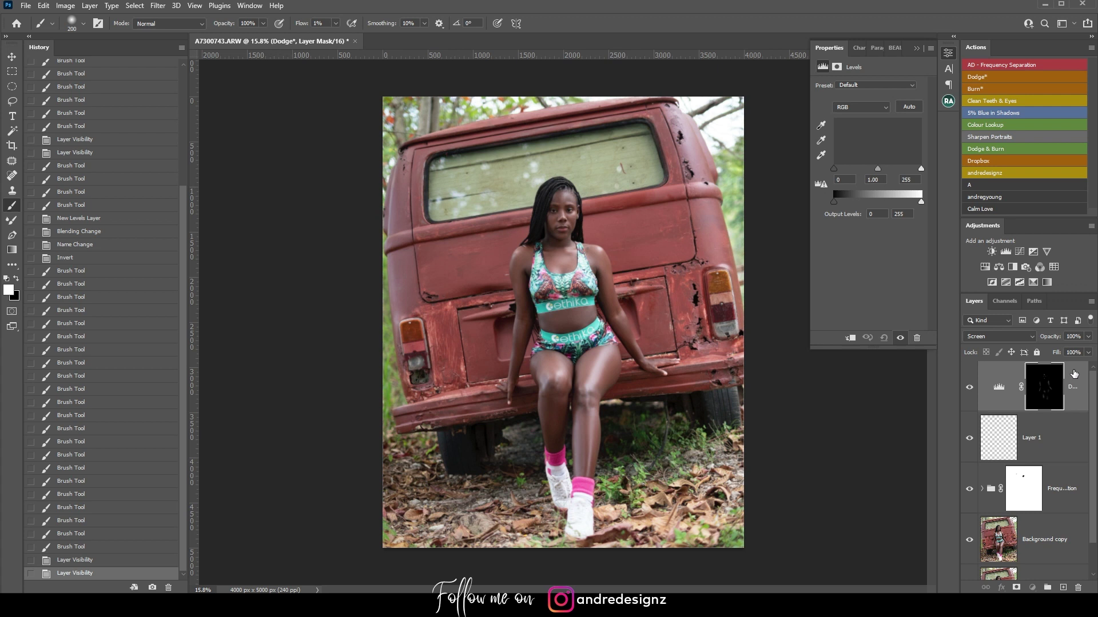
Stamp the visible layers into a new duplicated layer and open the Camera Raw Filter on the copy
key("ctrl+shift+alt+e")
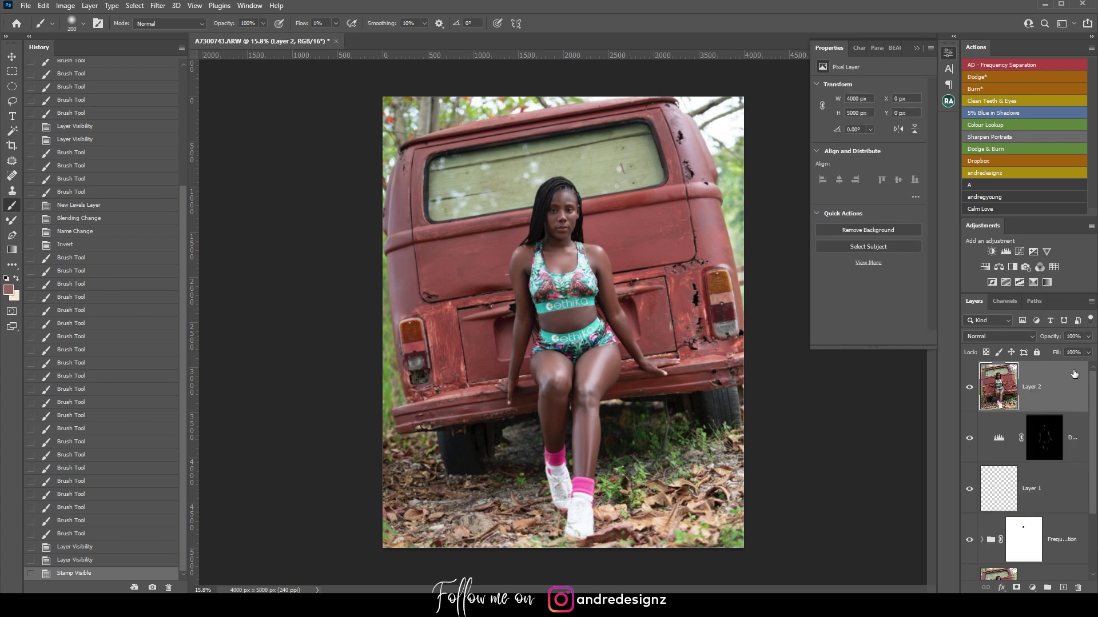
key("ctrl+j")
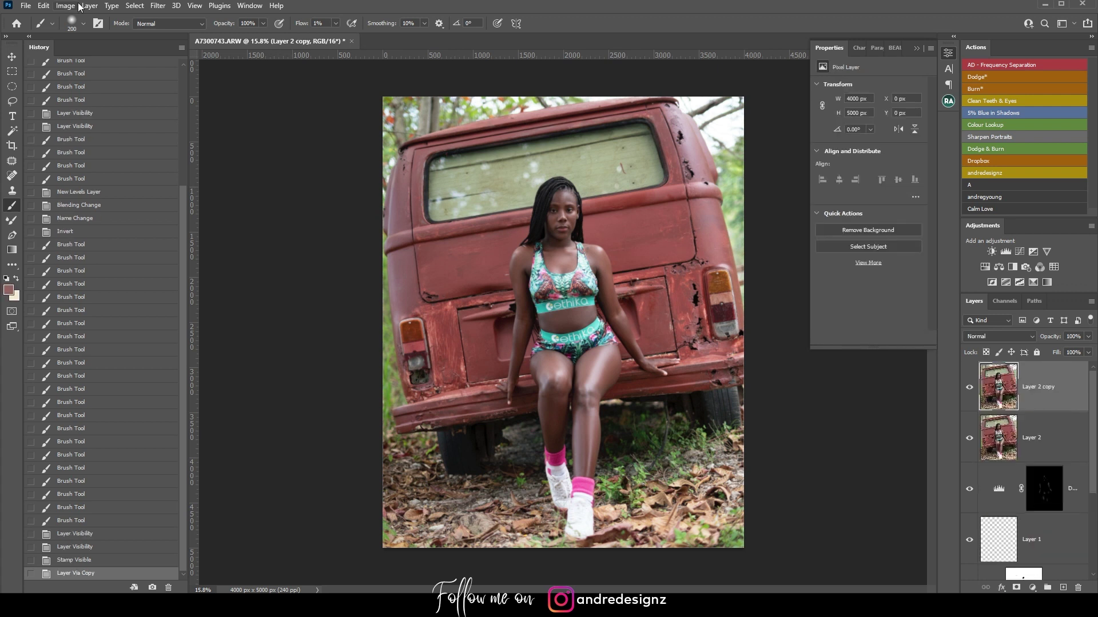
left_click(159, 8)
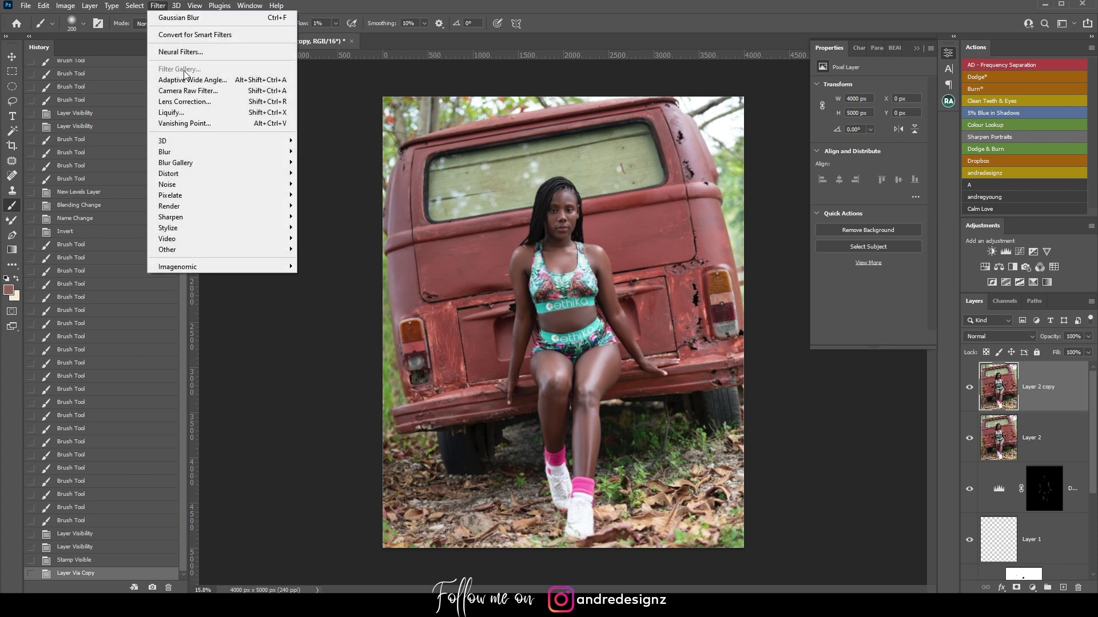
left_click(231, 97)
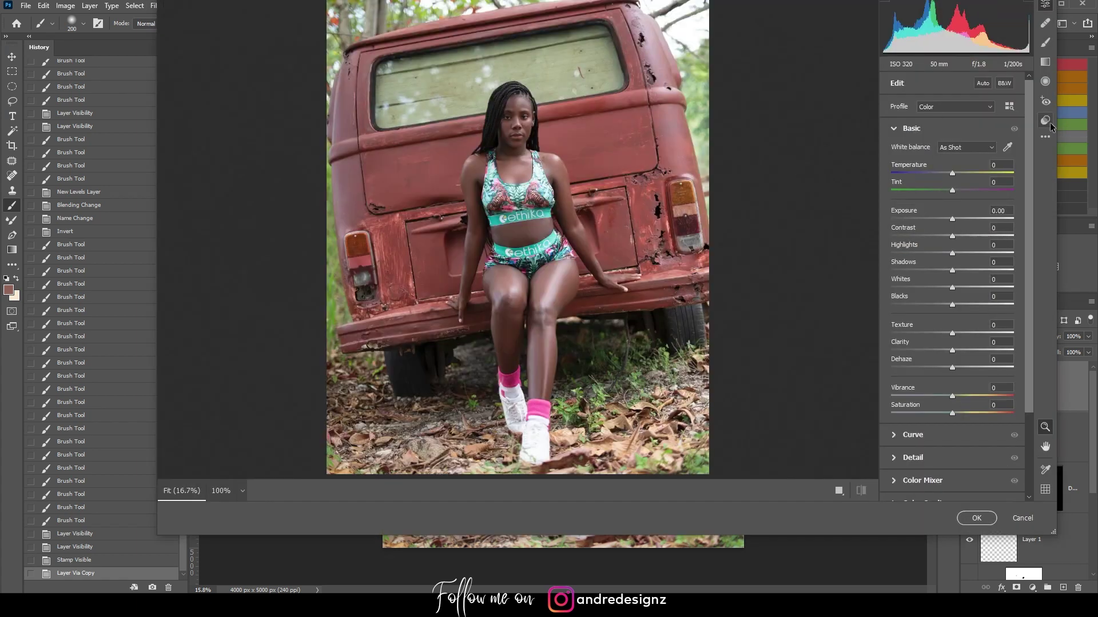
Apply the Warm Tone user preset and the Bright colour preset in Camera Raw
left_click(1048, 123)
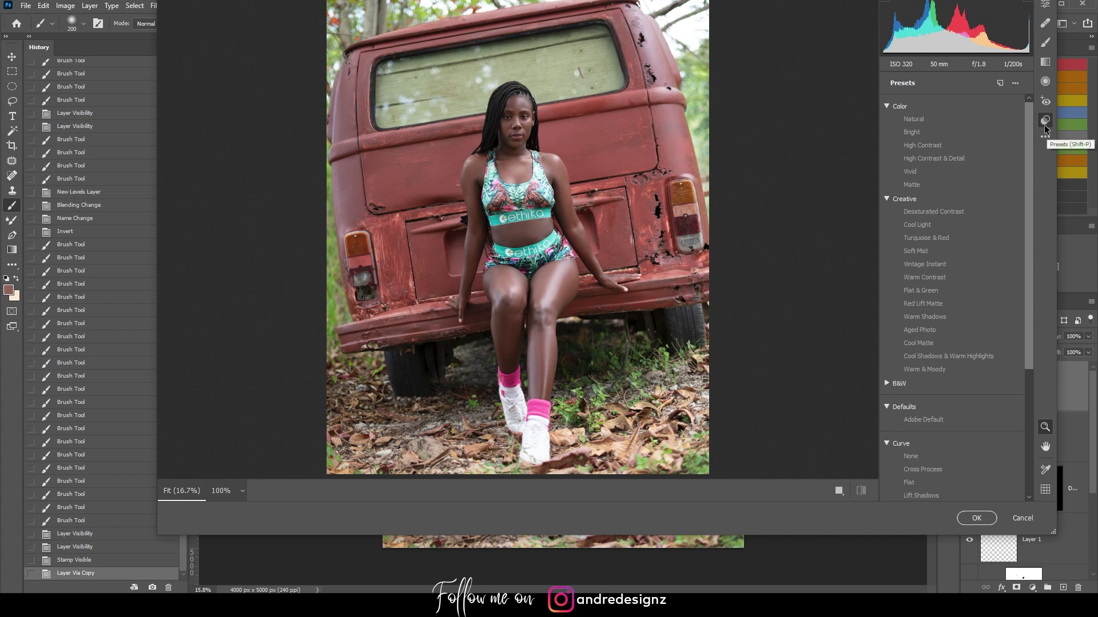
left_click_drag(1027, 167, 1046, 320)
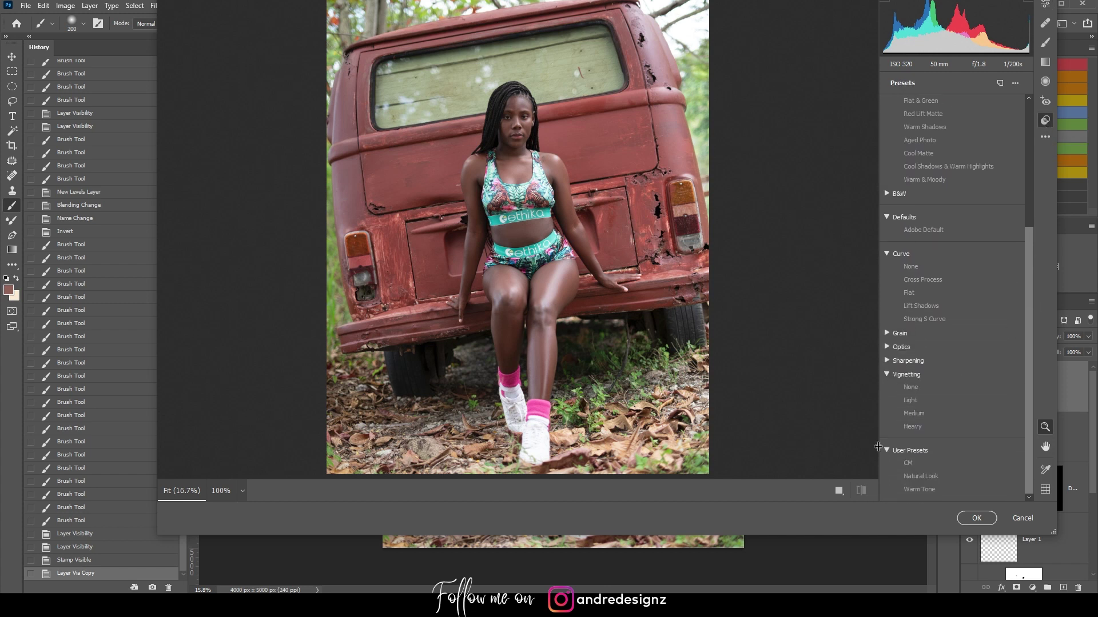
left_click(917, 489)
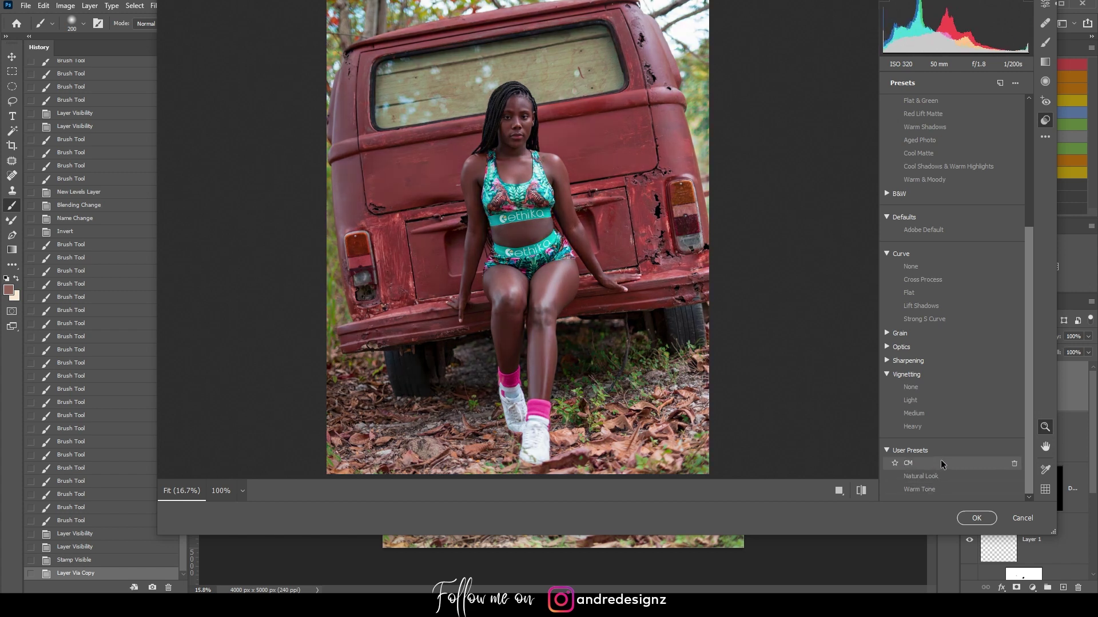
left_click(941, 490)
left_click_drag(1033, 241, 1044, 110)
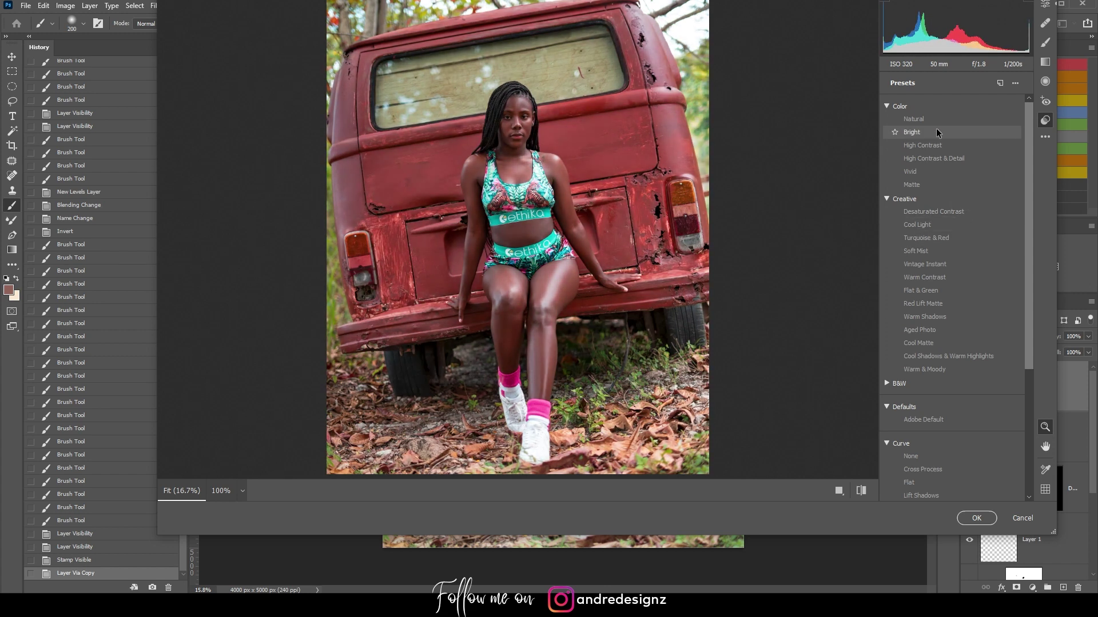
left_click(938, 129)
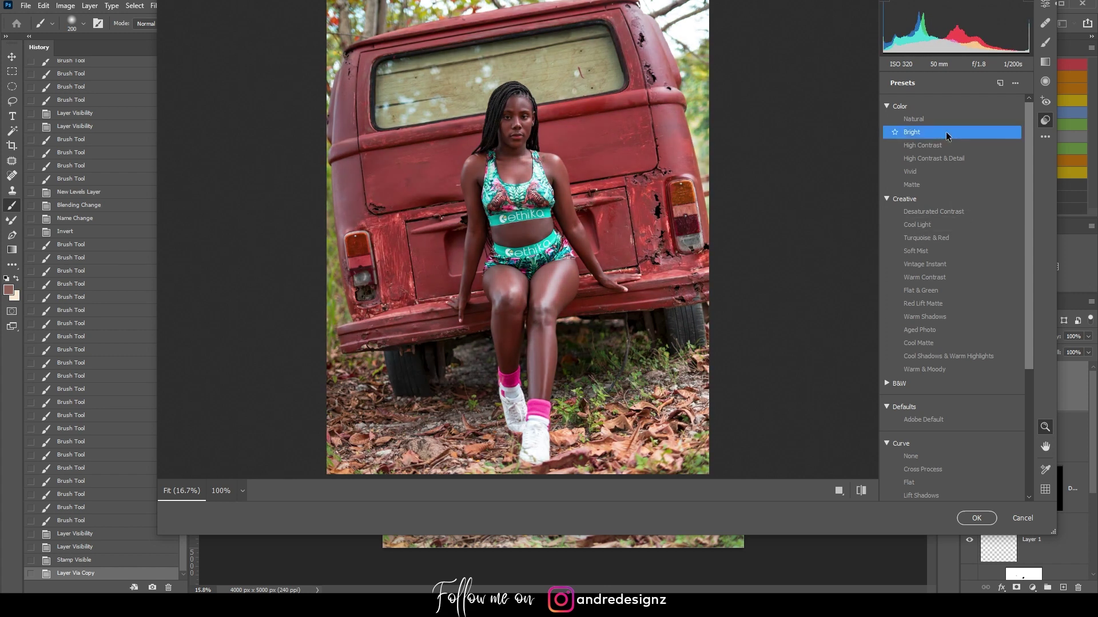
Set Highlights to -79, Shadows to +72 and Whites to -10 in the Basic adjustments
left_click(1044, 7)
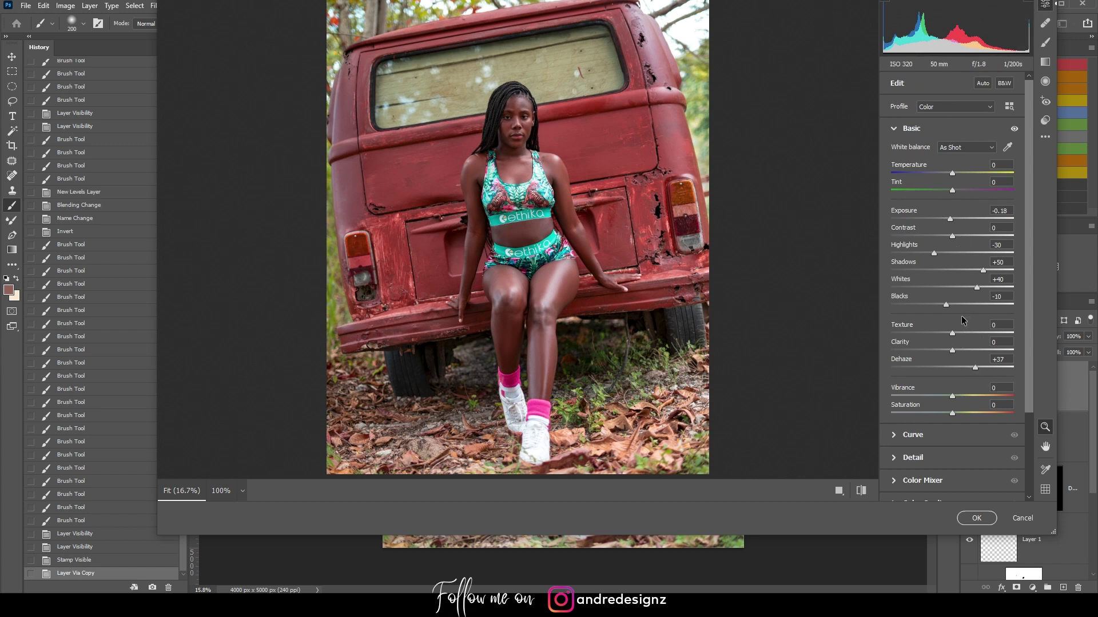
left_click_drag(976, 285, 892, 263)
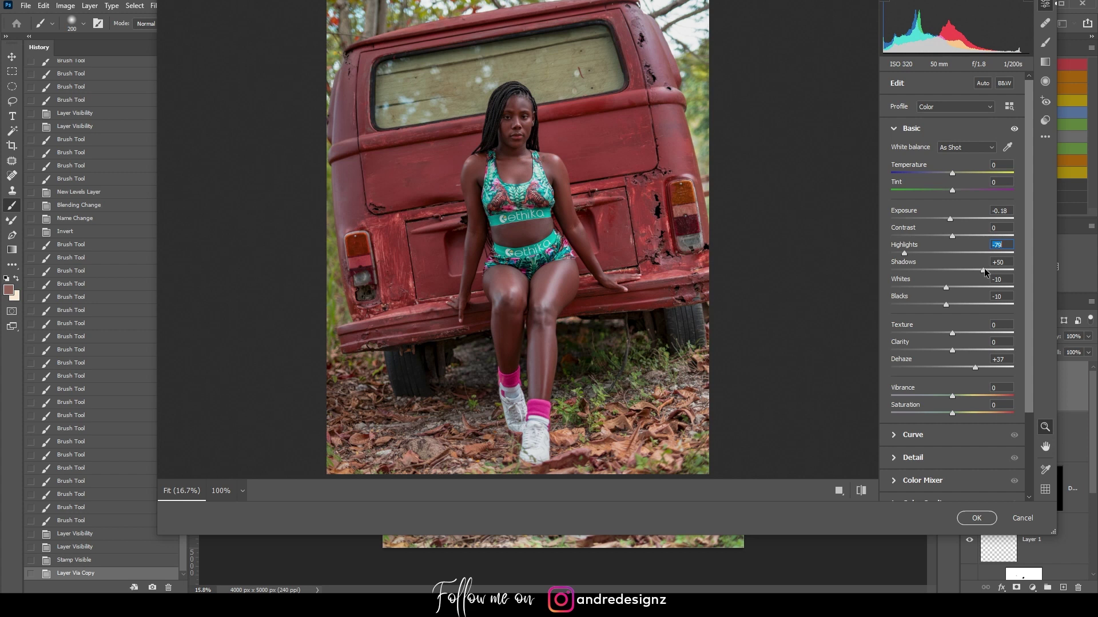
left_click_drag(984, 271, 997, 272)
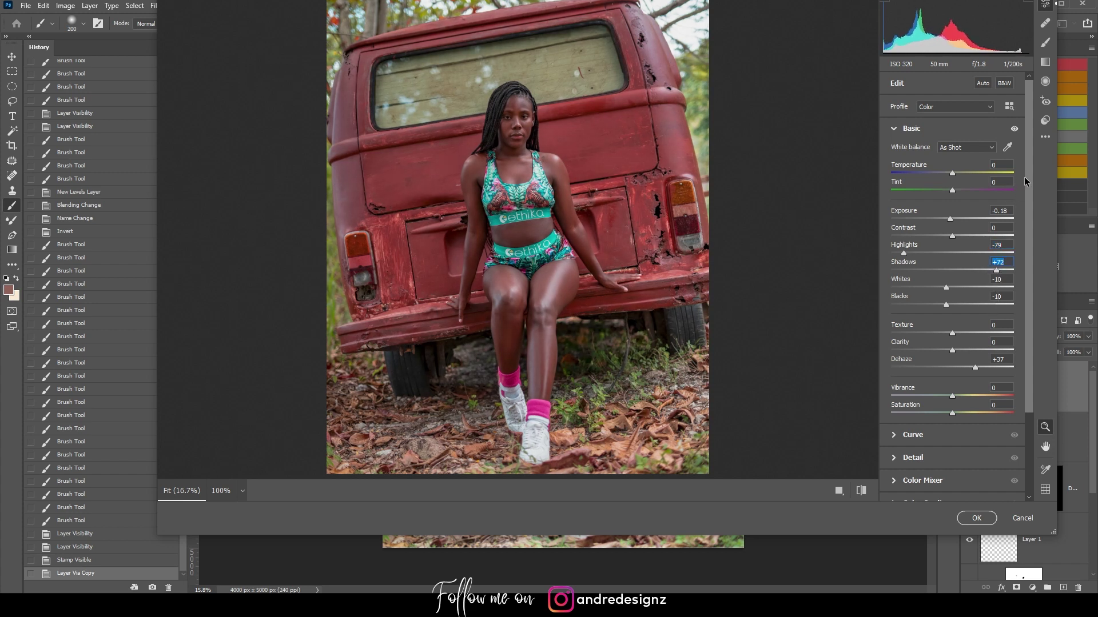
Show the before and after versions side by side and set Contrast to +4
left_click(839, 490)
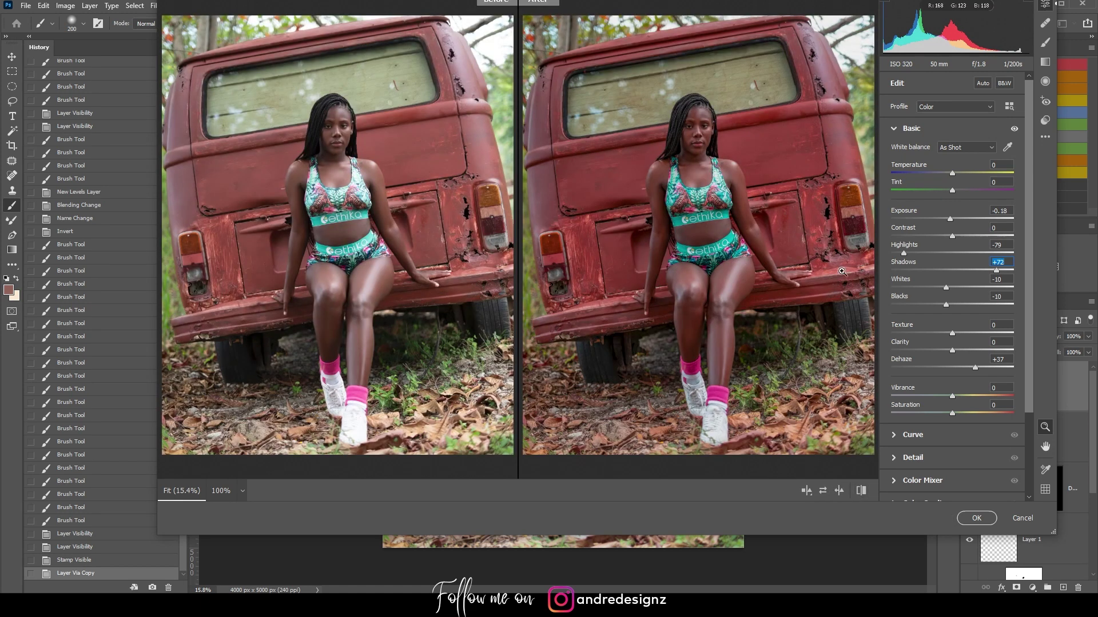
left_click(952, 237)
mouse_move(951, 235)
left_mouse_down()
mouse_move(928, 238)
mouse_move(976, 241)
mouse_move(954, 239)
left_mouse_up()
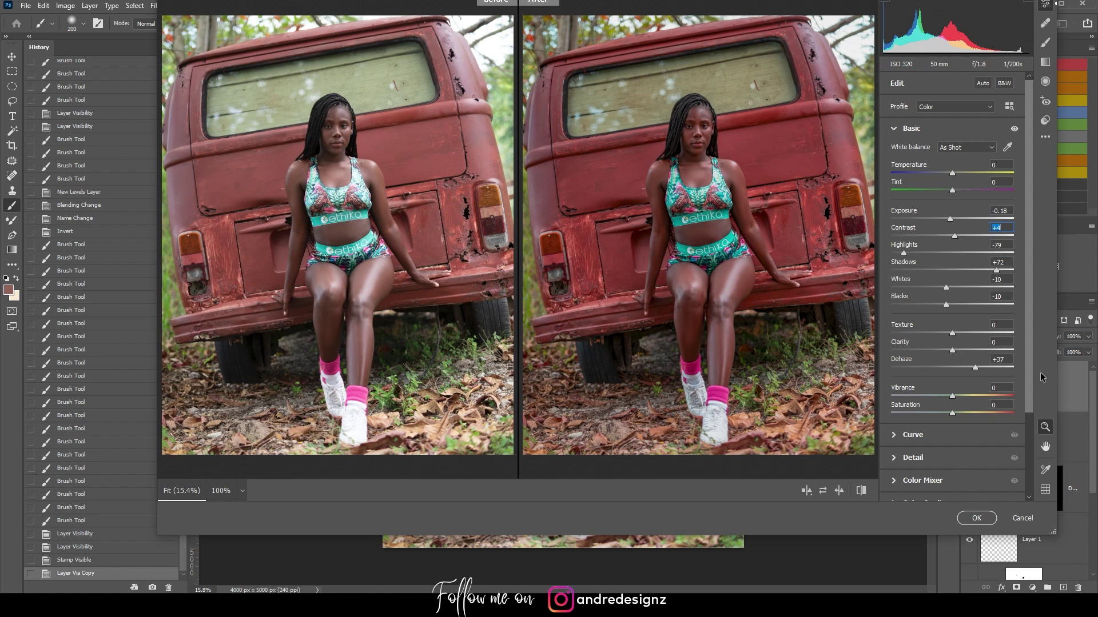
Apply the Camera Raw adjustments and compare the photo with Layer 2 copy hidden and shown
left_click_drag(1031, 372, 1030, 428)
left_click(976, 518)
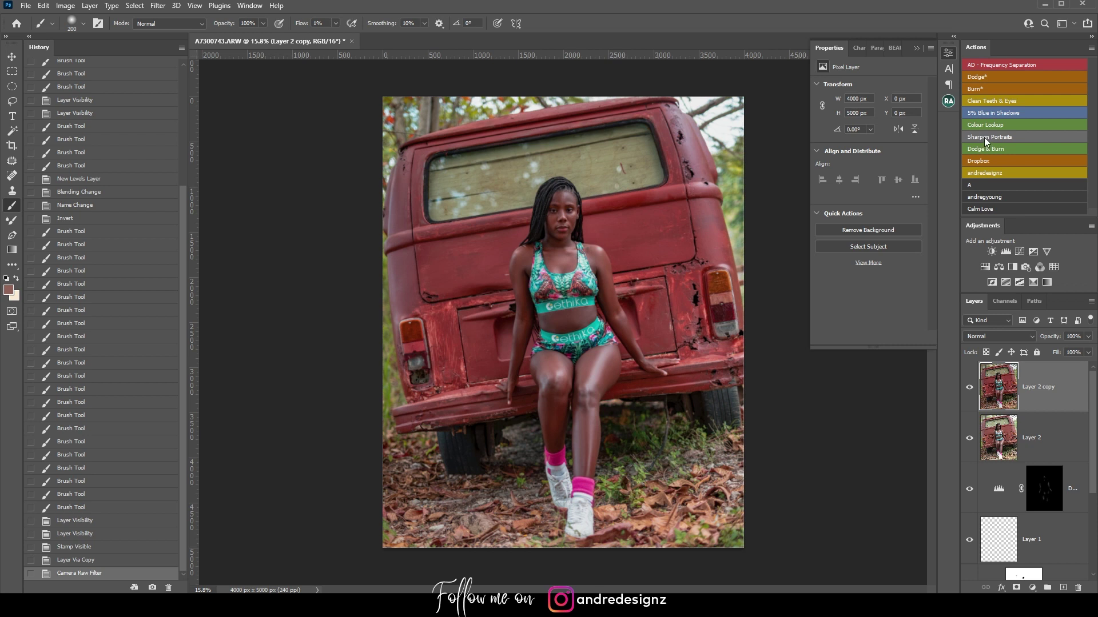
left_click(971, 392)
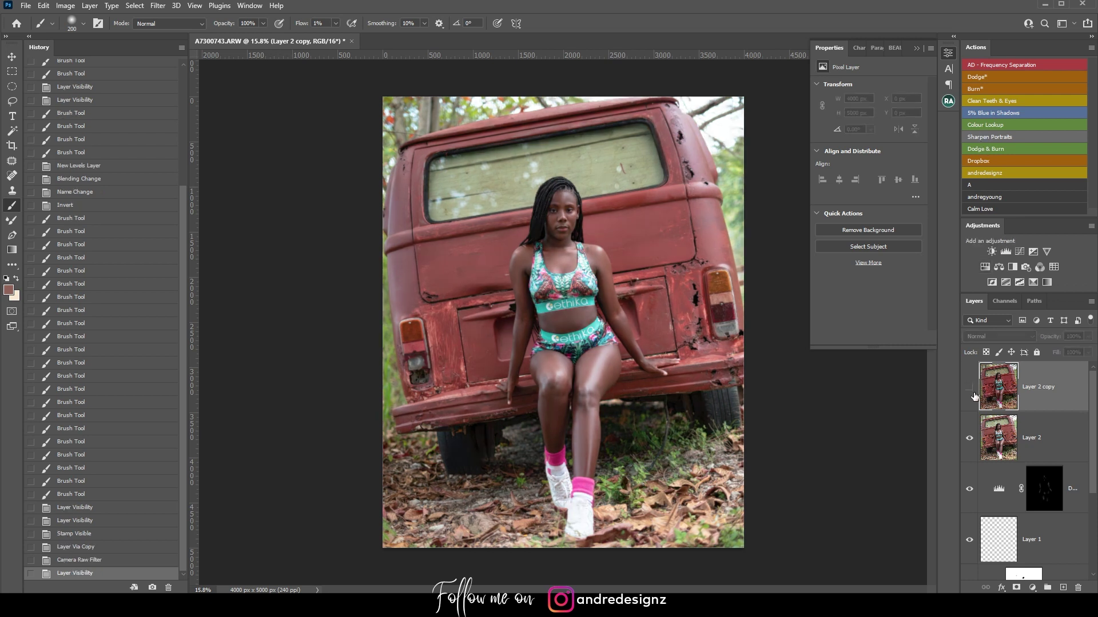
left_click(970, 389)
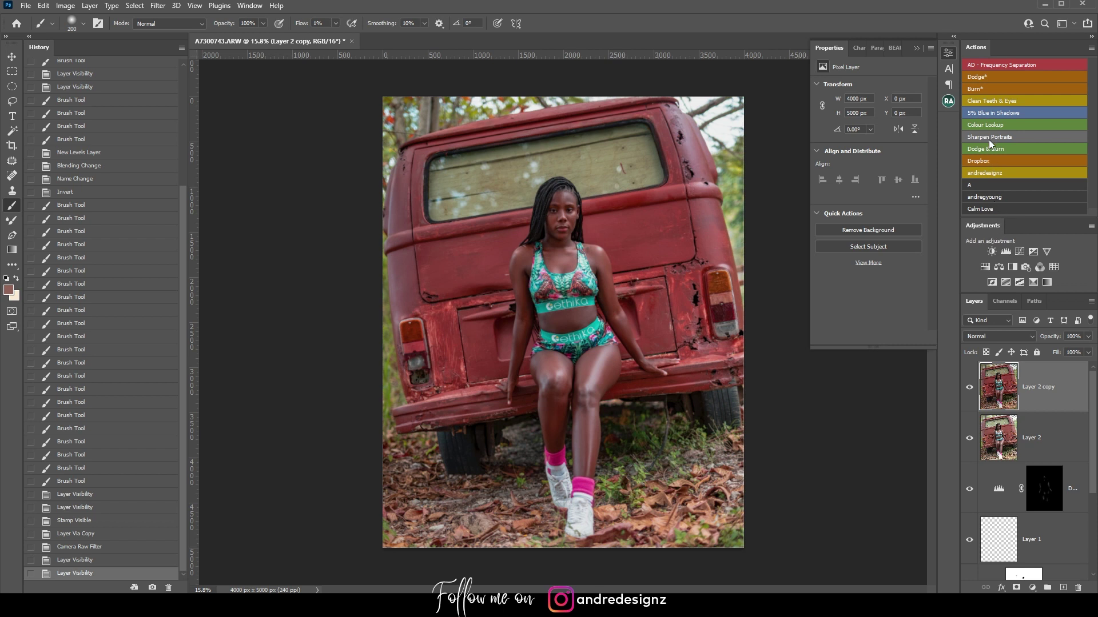
Run the Colour Lookup action and reduce the Color Lookup layer's opacity to 12%
left_click(988, 125)
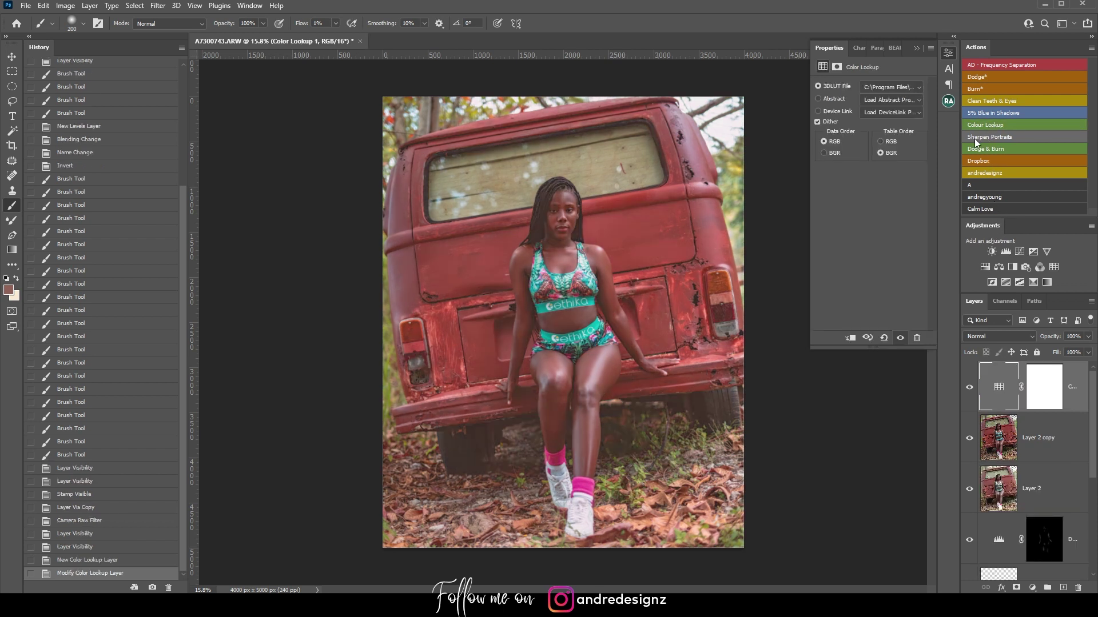
left_click(1088, 336)
left_click_drag(1092, 350, 1041, 354)
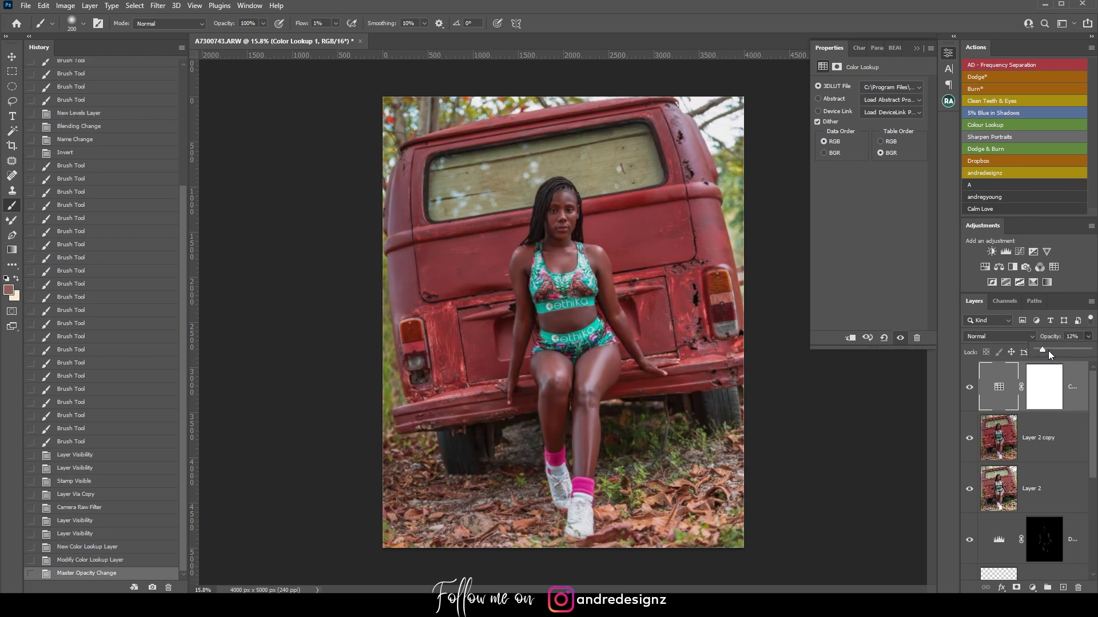
Set the Color Lookup layer's 3D LUT to Fuji ETERNA 250D Kodak 2395 (by Adobe).cube
left_click(889, 102)
left_click(895, 88)
left_click(895, 89)
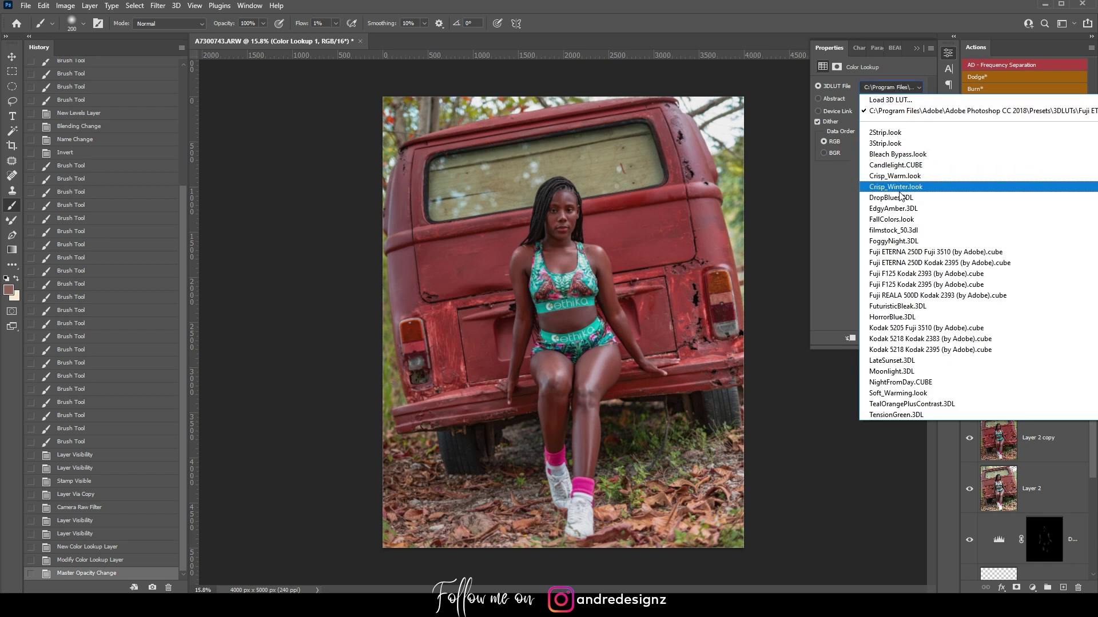
left_click(938, 264)
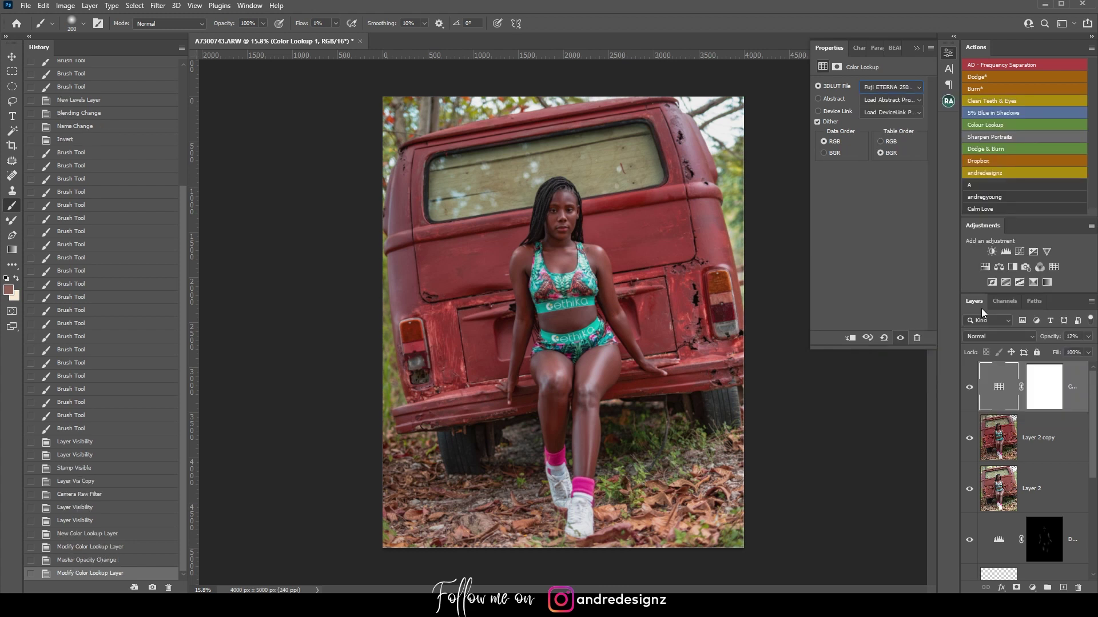
left_click(894, 86)
left_click(895, 87)
Add a Curves adjustment layer, raise its RGB midtones slightly, and compare the photo with the Curves and Color Lookup layers hidden and shown
left_click(1020, 251)
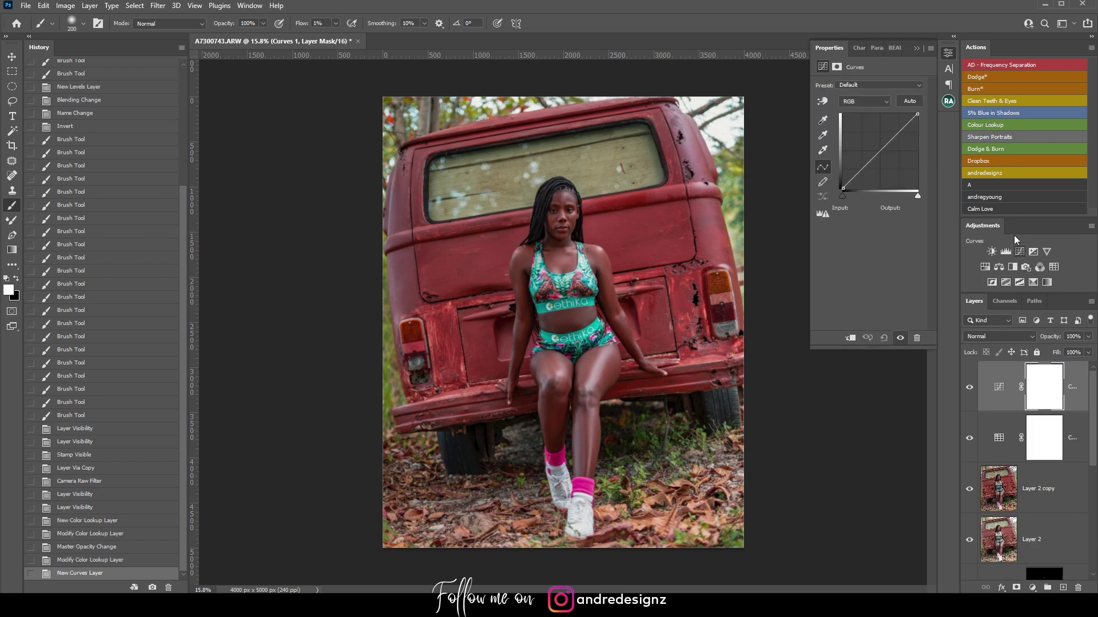
left_click_drag(879, 151, 878, 148)
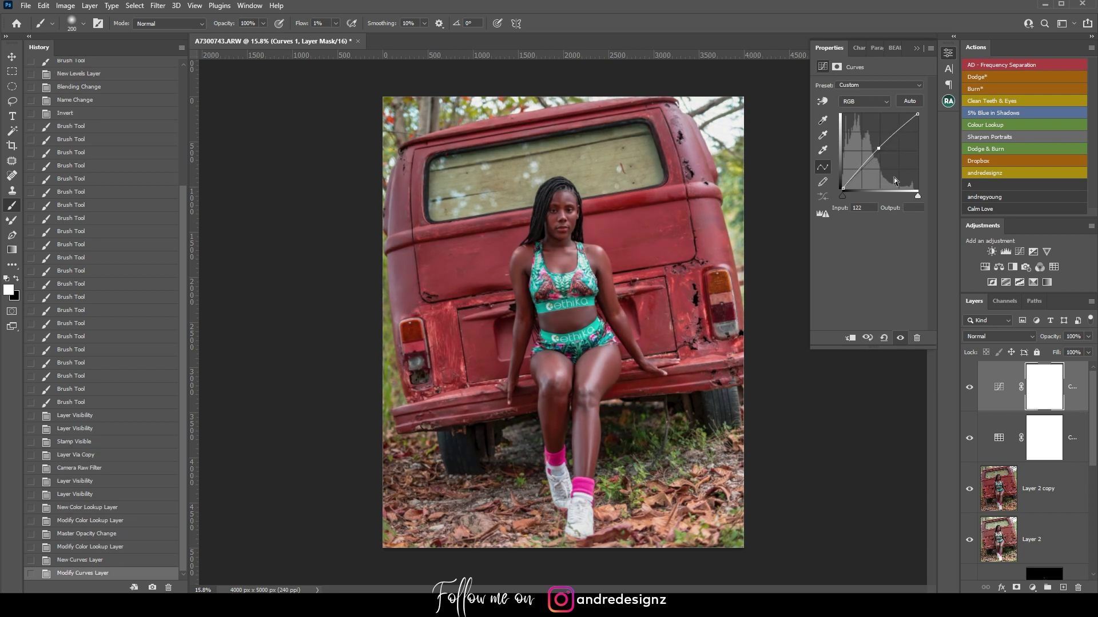
left_click(969, 387)
left_click(970, 438)
left_click(970, 437)
left_click(969, 387)
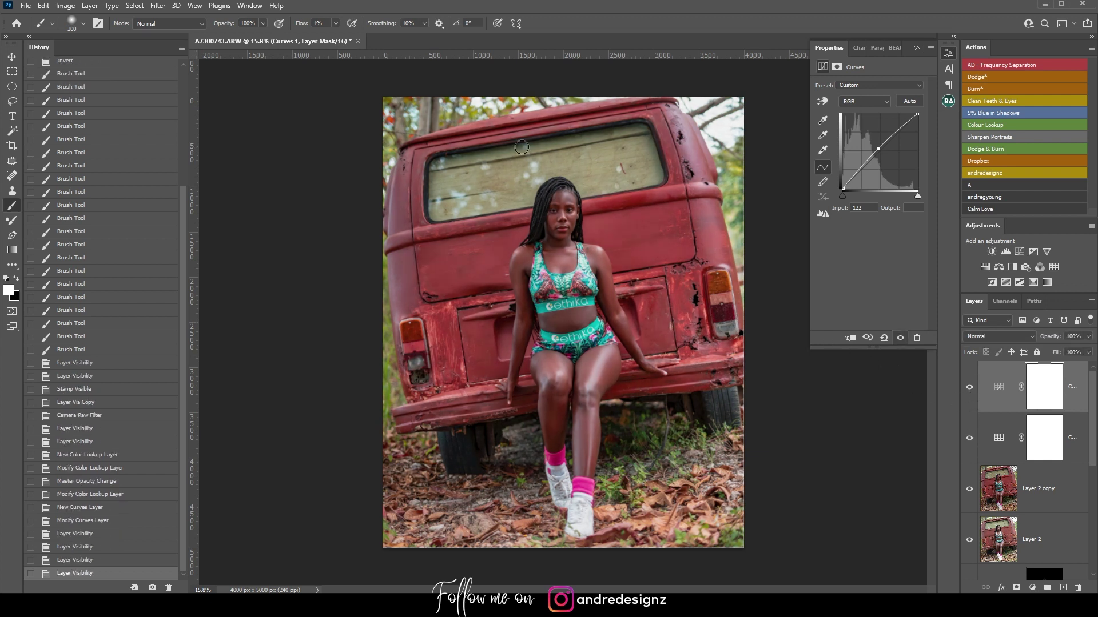
left_click(917, 47)
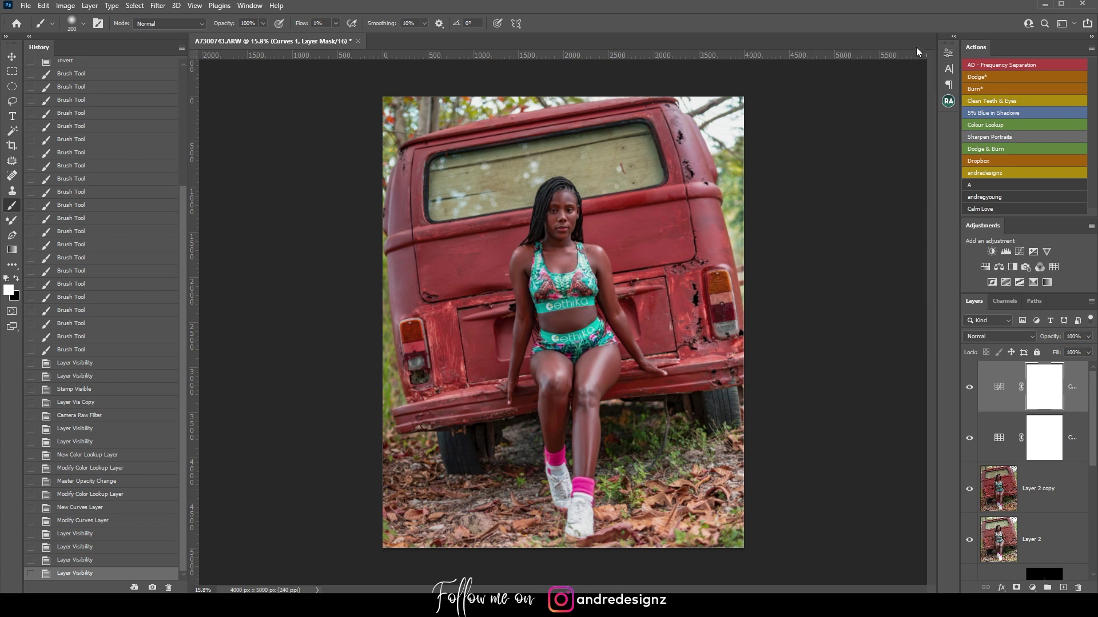
Duplicate the portrait document as A7300743 copy and dock both documents as tabs in the main window
left_click_drag(320, 42, 362, 67)
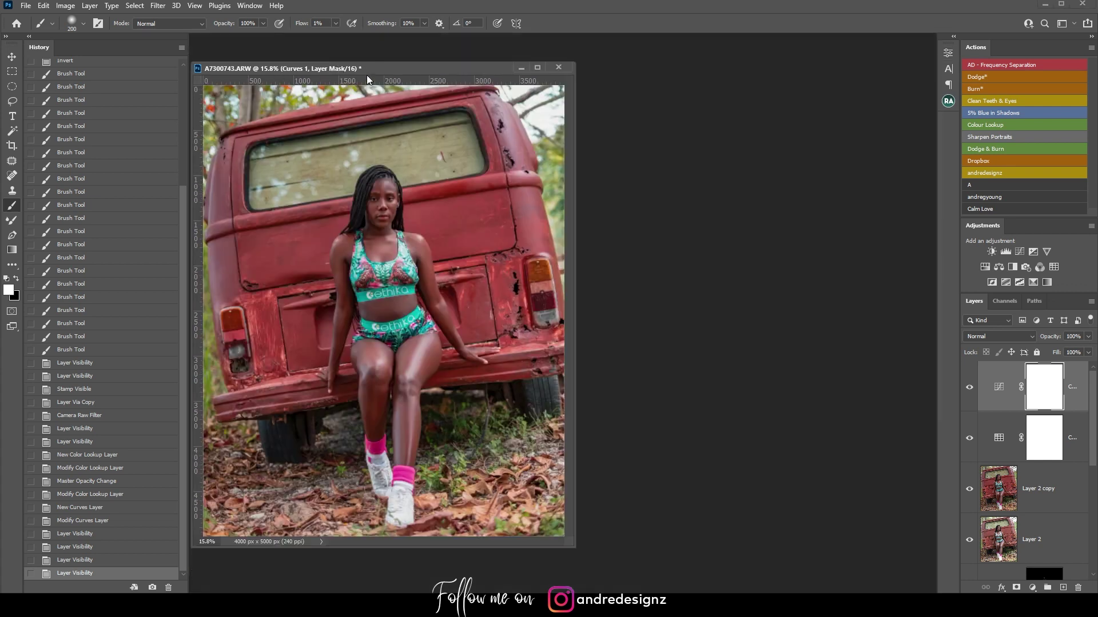
right_click(355, 69)
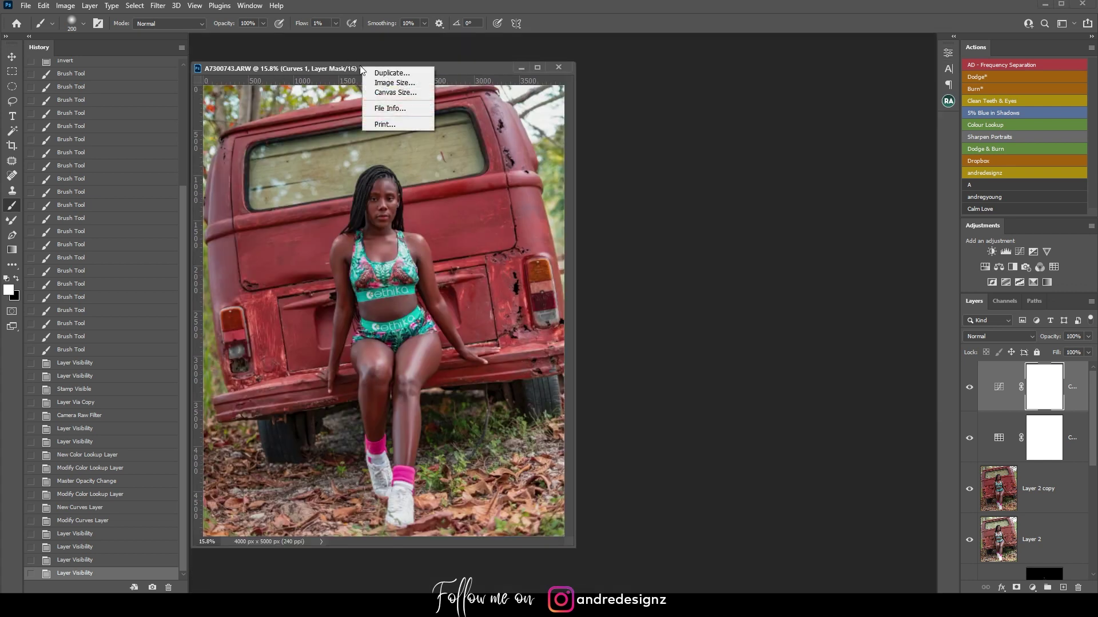
left_click(394, 73)
left_click(274, 92)
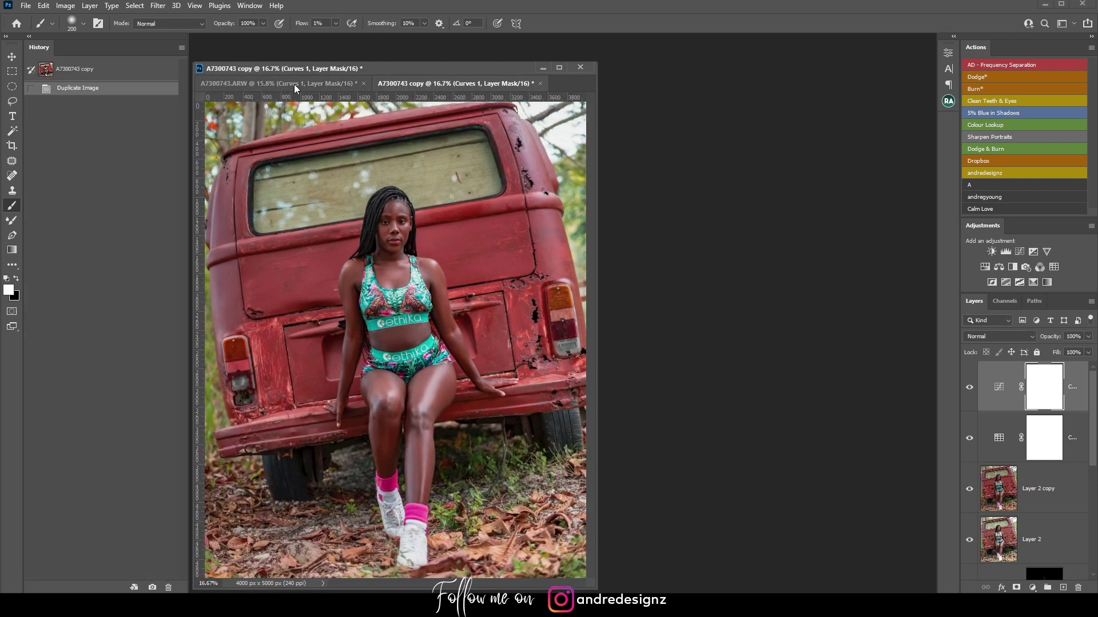
left_click_drag(461, 68, 477, 40)
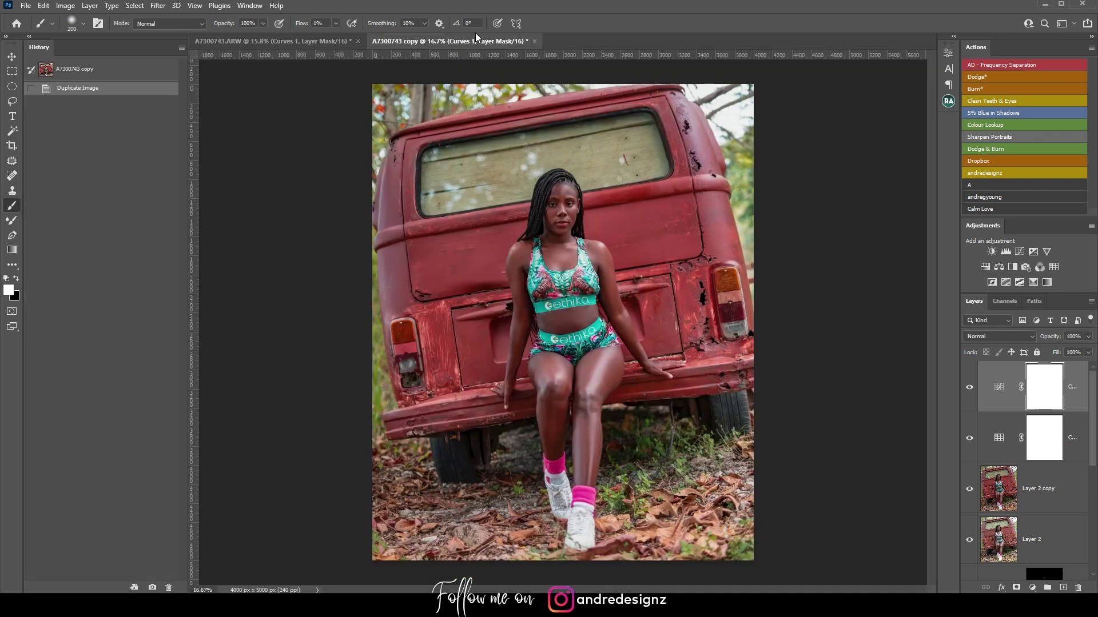
Arrange the two documents 2-up Vertical and show only the Background layer in A7300743 copy
left_click(249, 6)
mouse_move(343, 31)
mouse_move(315, 18)
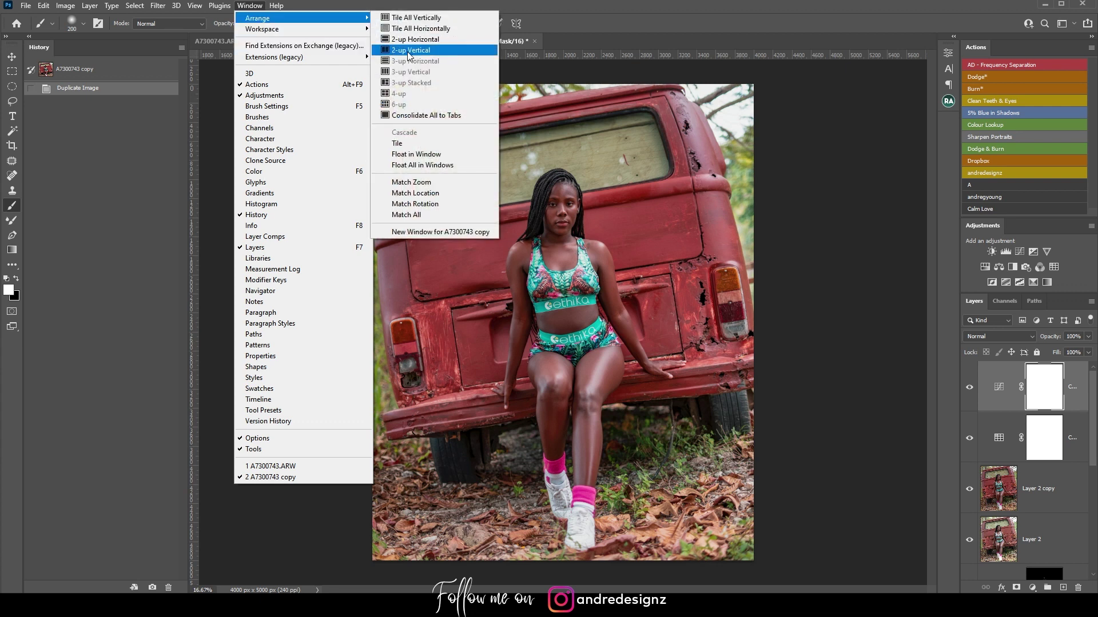
left_click(429, 51)
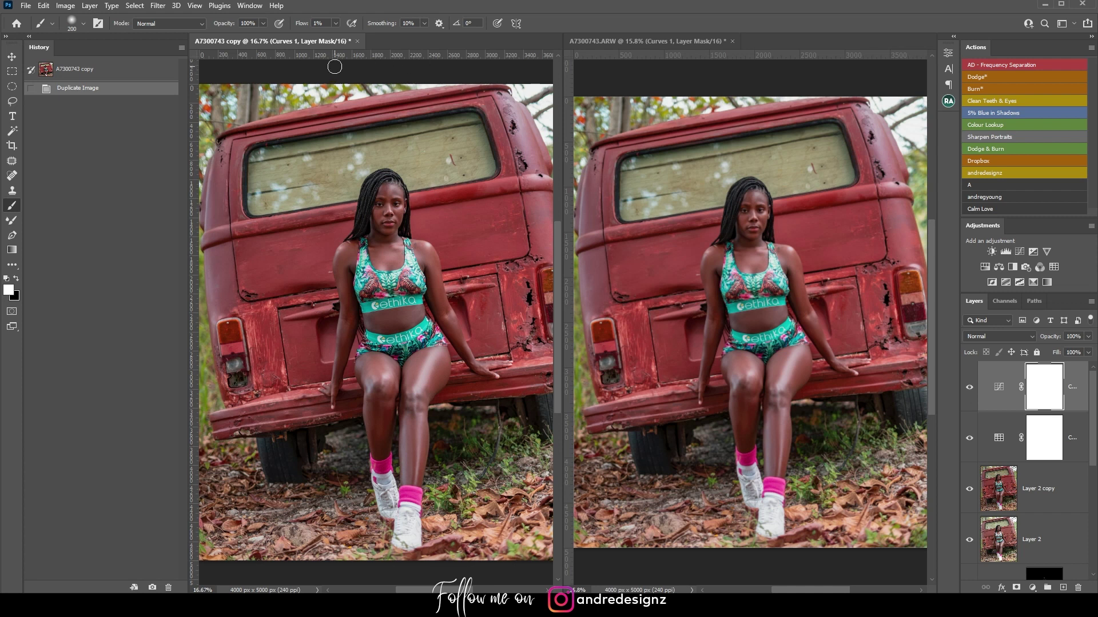
left_click_drag(1093, 385, 1092, 519)
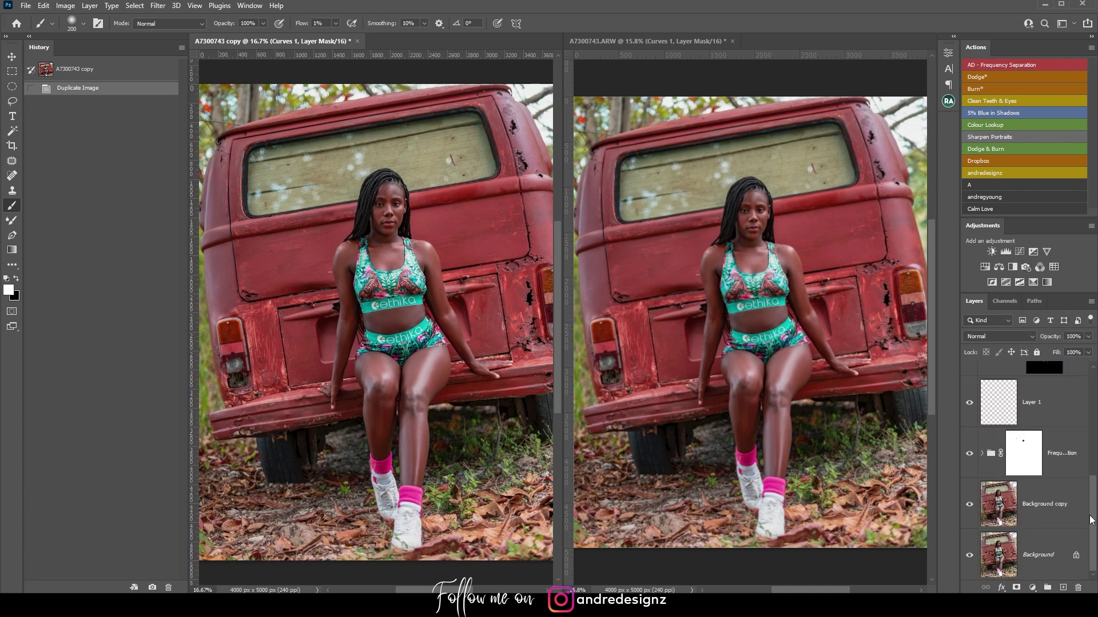
left_click(969, 557, "alt")
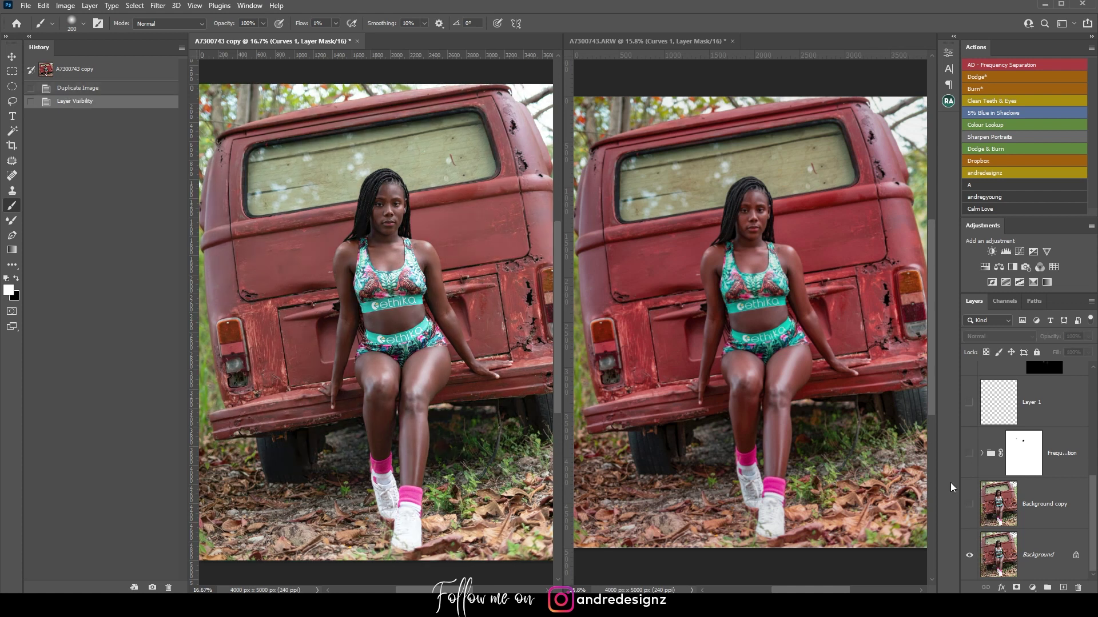